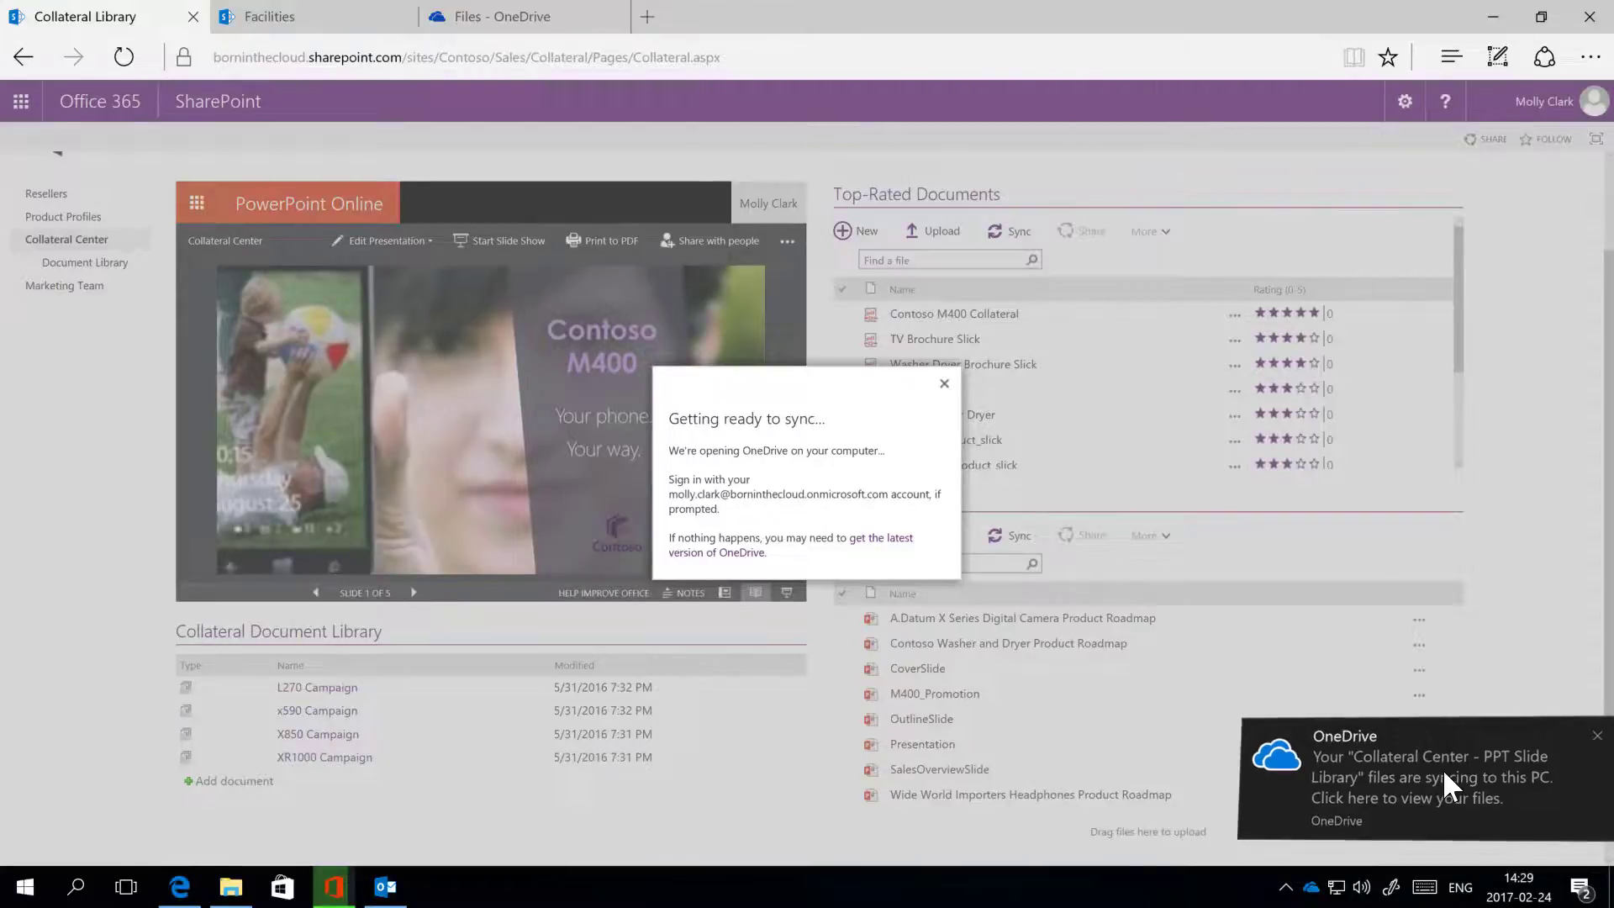
Step: Check the eight synced PPT Slide Library decks in File Explorer, go up to Born In The Cloud, then return to SharePoint
click(1443, 769)
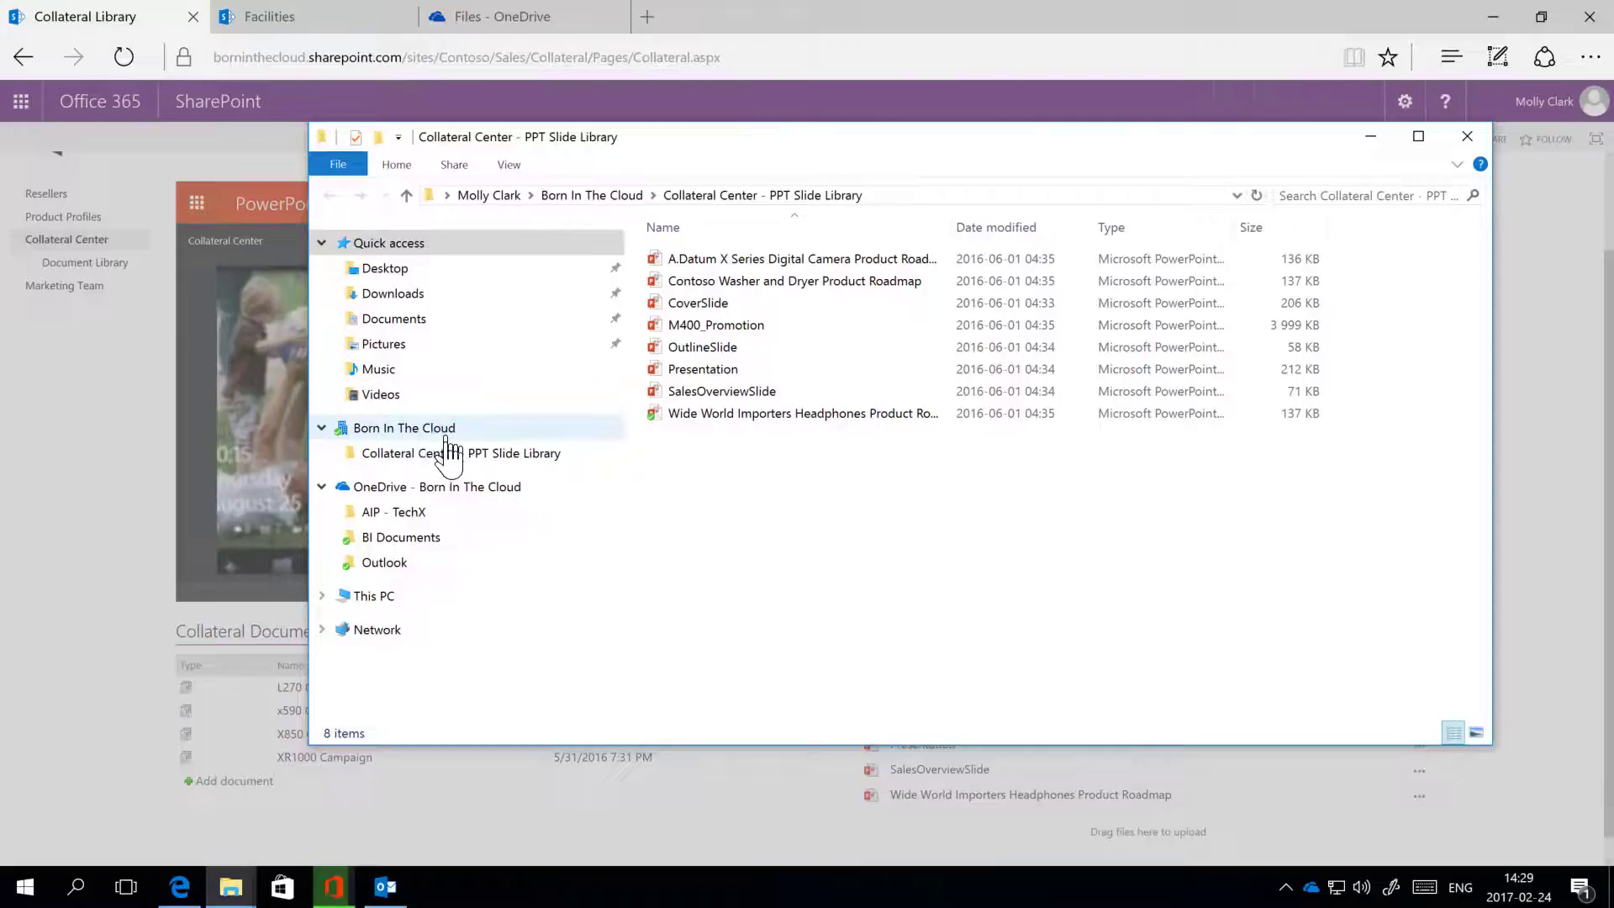
click(412, 463)
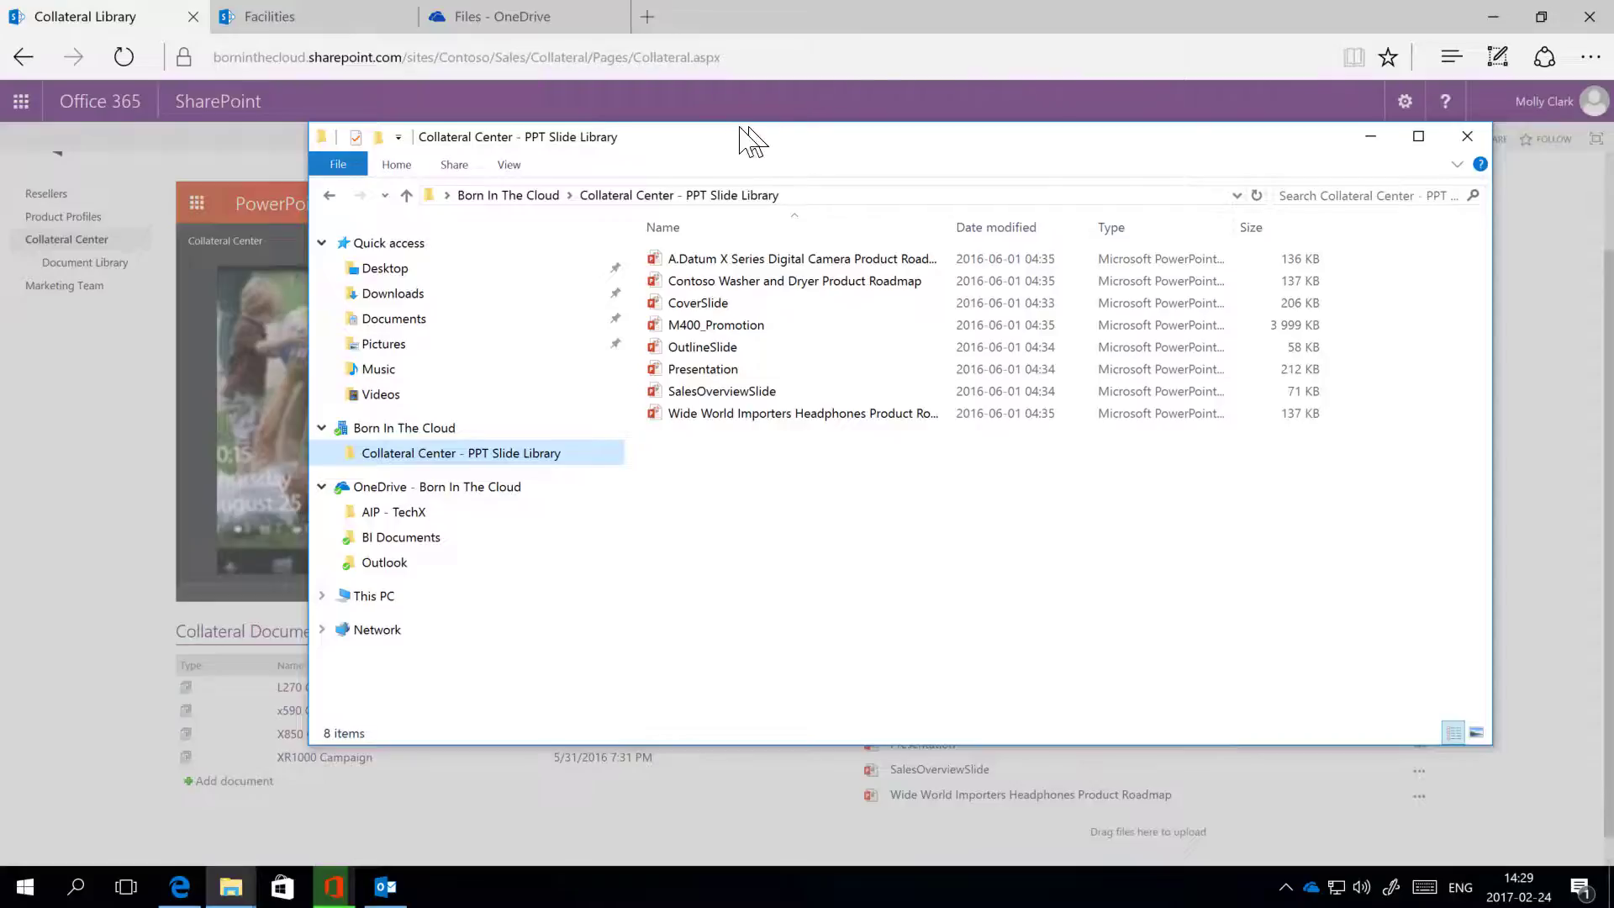
drag(746, 137, 675, 130)
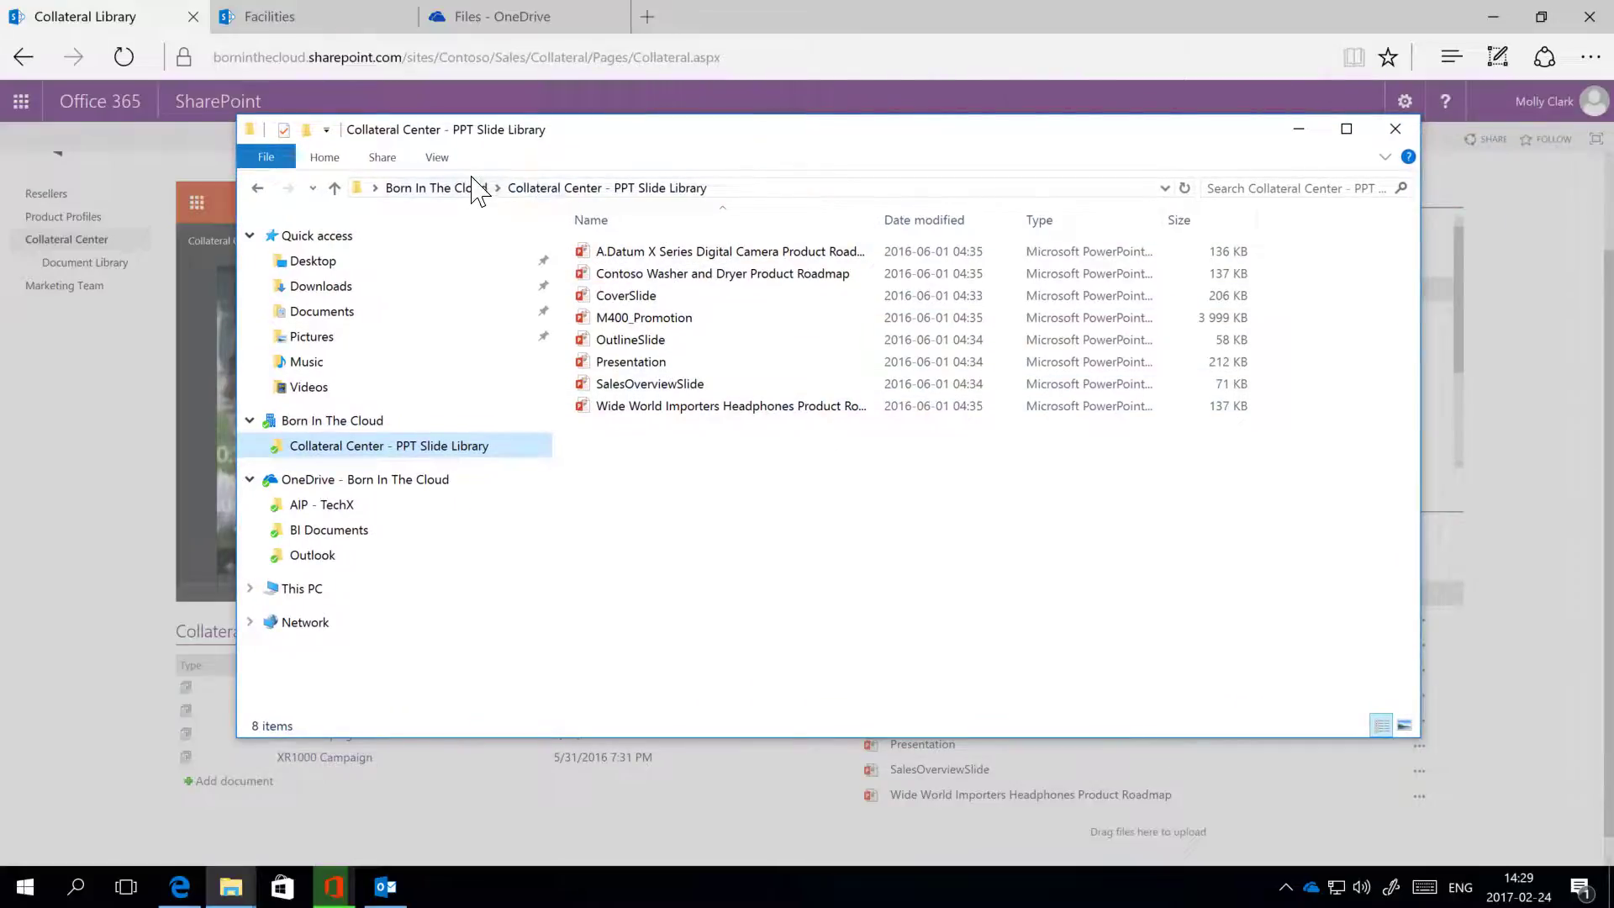
click(436, 188)
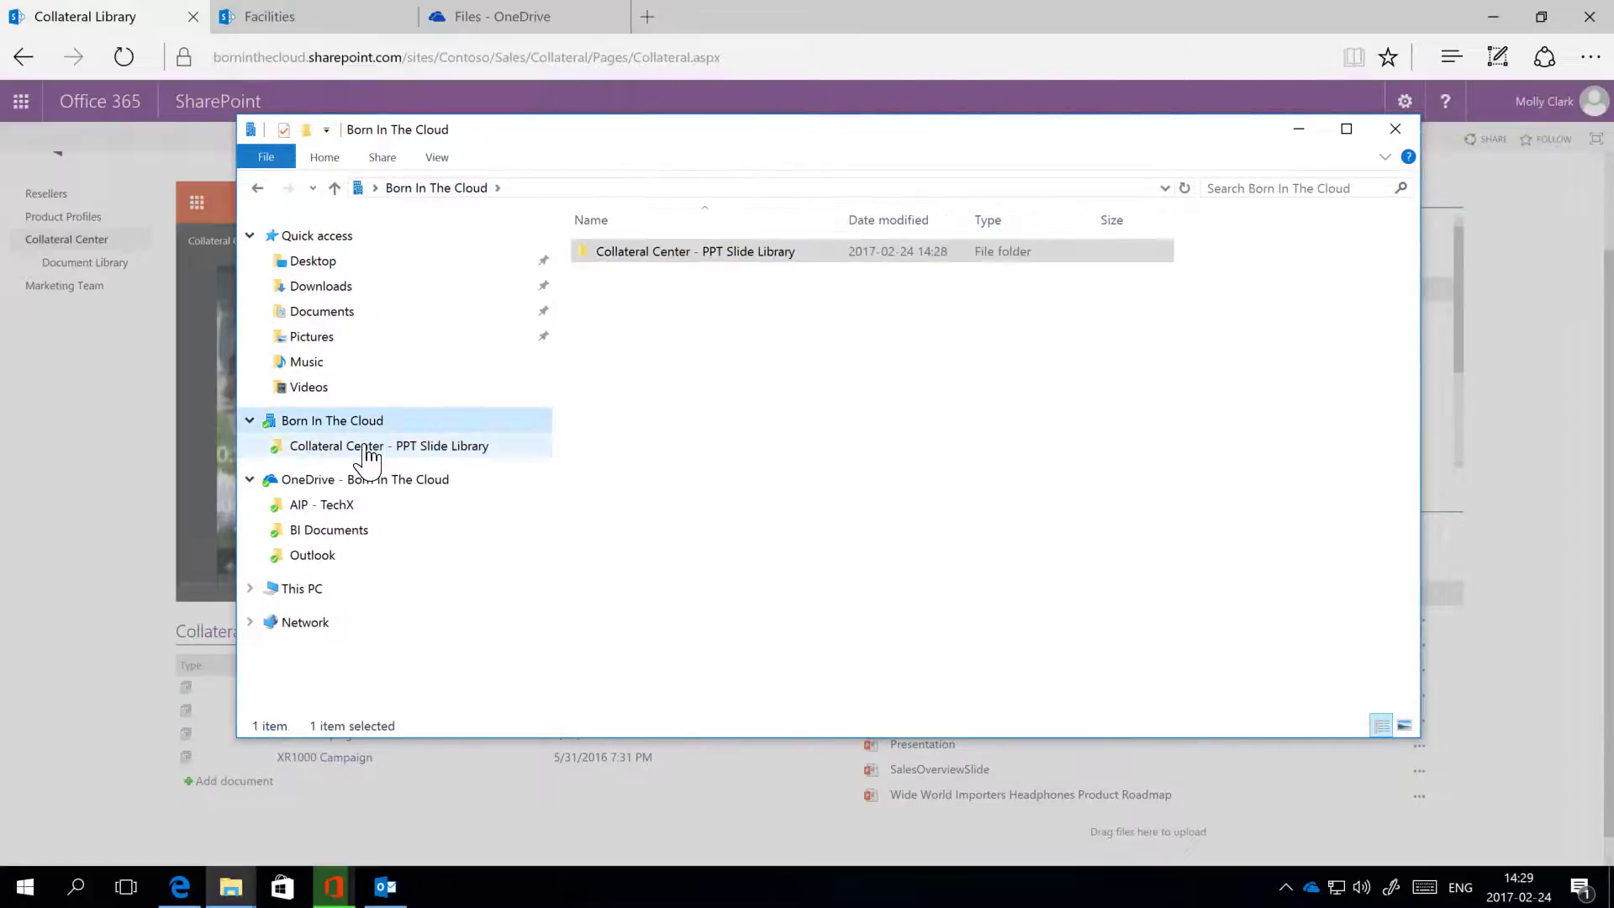
click(897, 52)
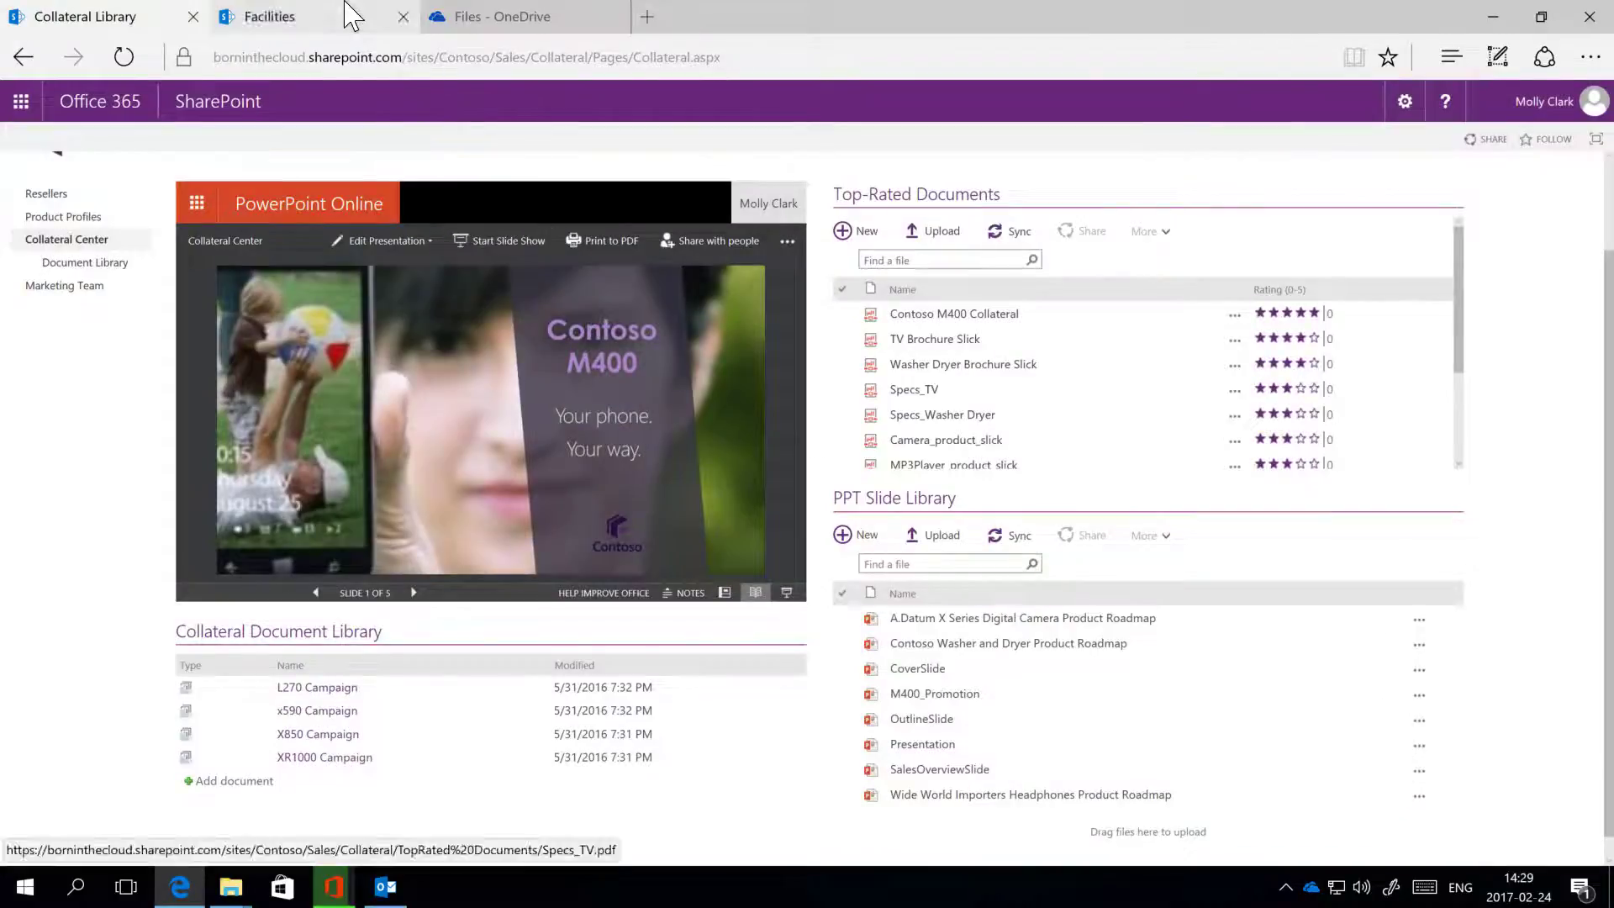
Step: Sync the Facilities site's Facilities Procedures library to this PC, letting the browser open OneDrive
click(230, 24)
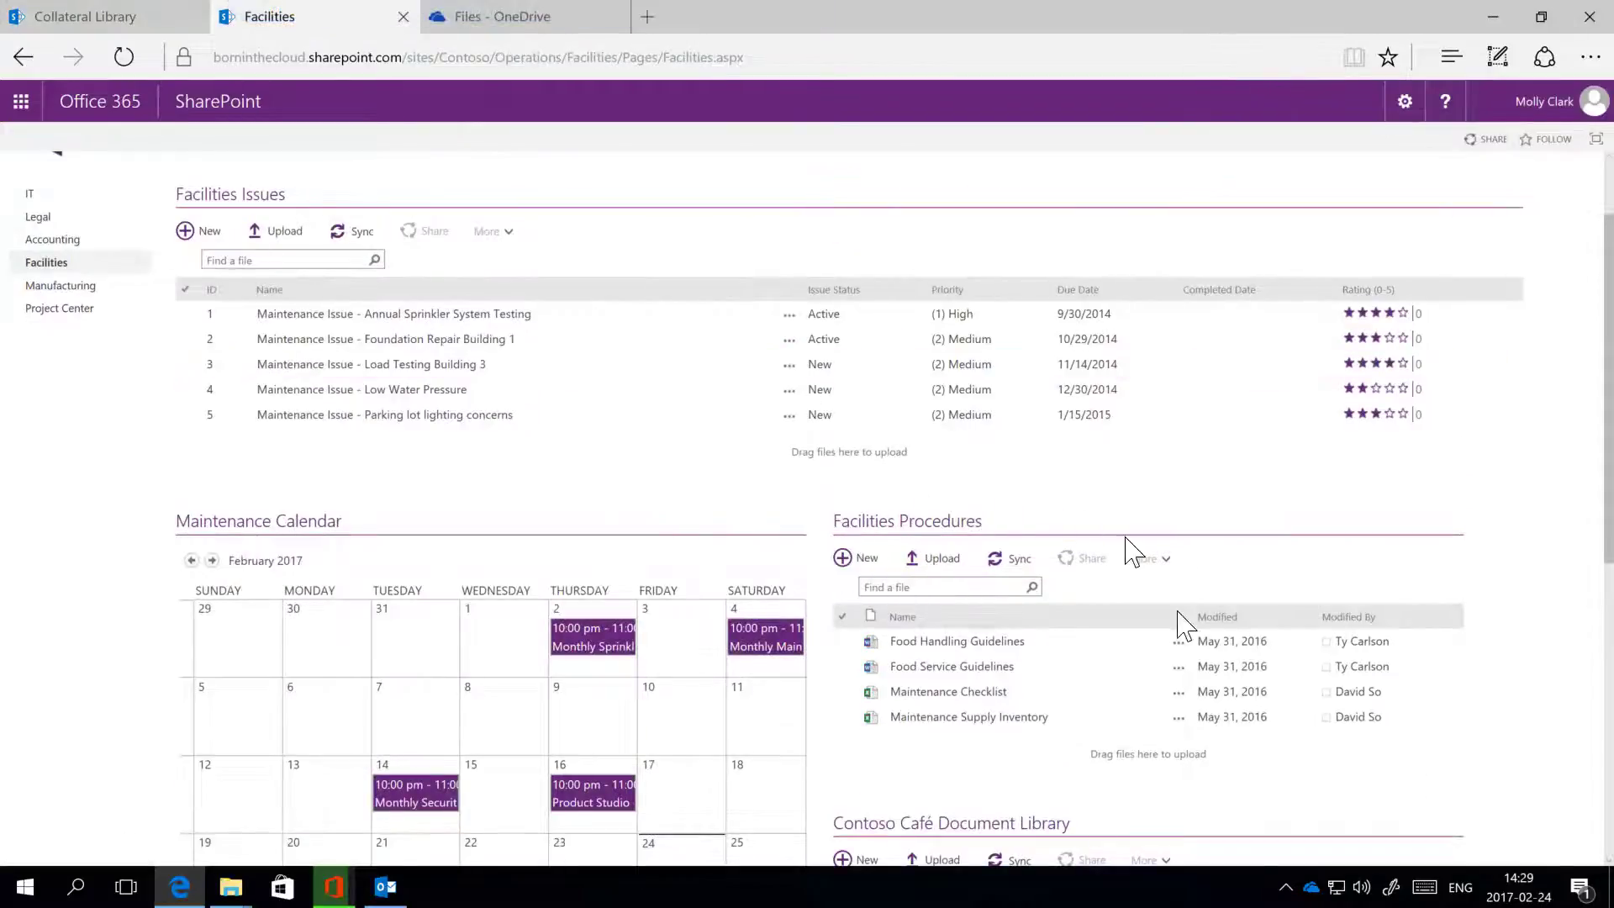
click(1014, 558)
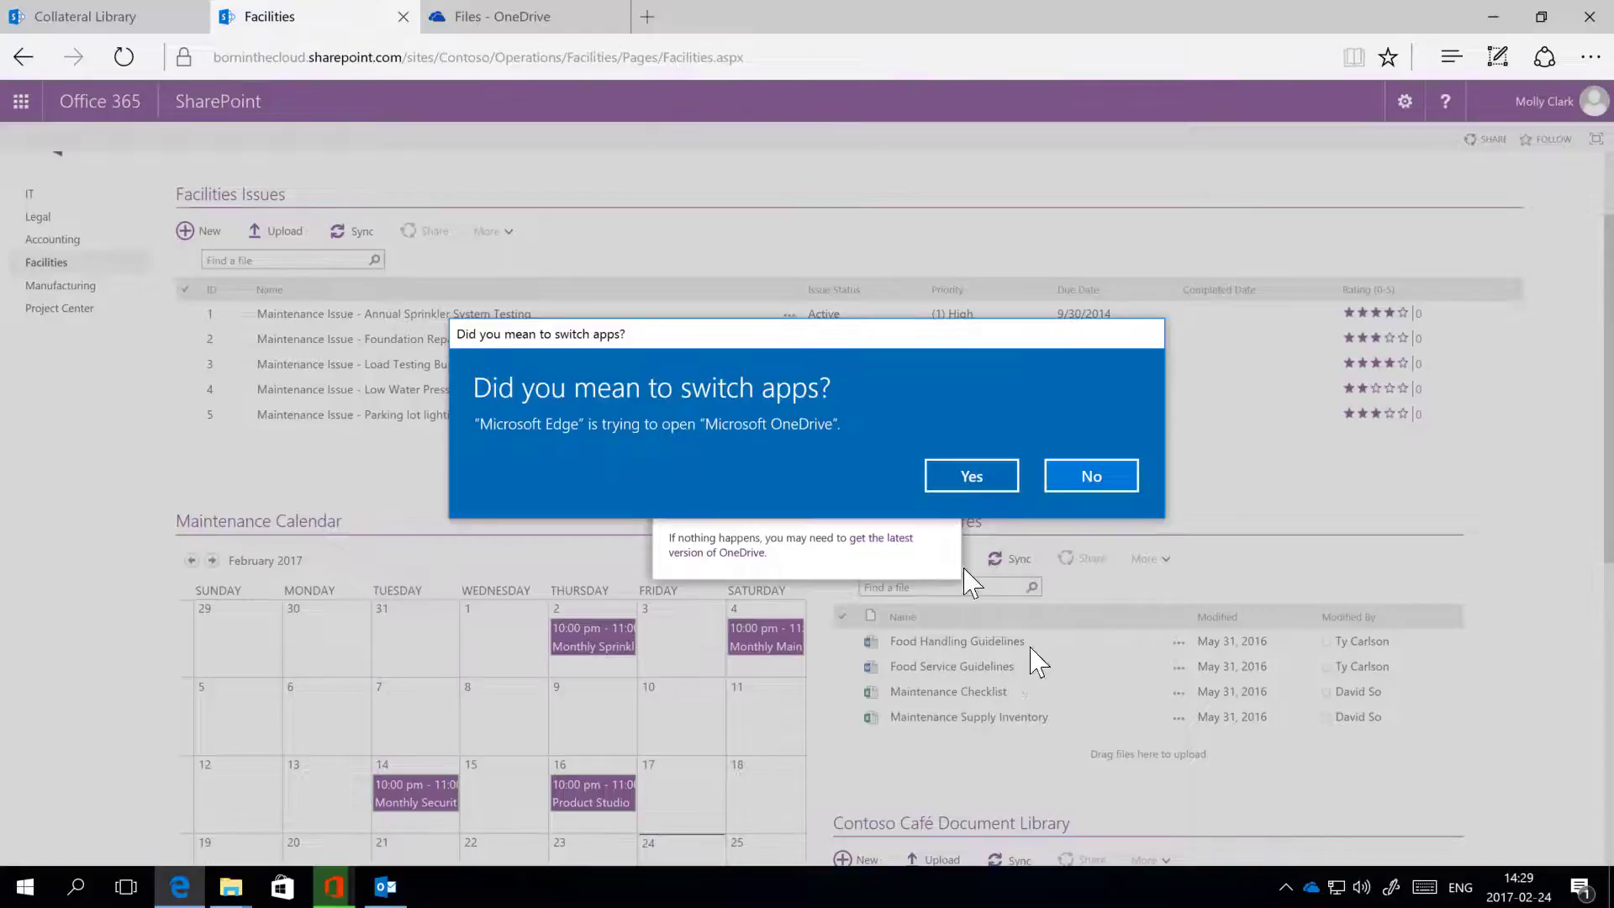
click(966, 479)
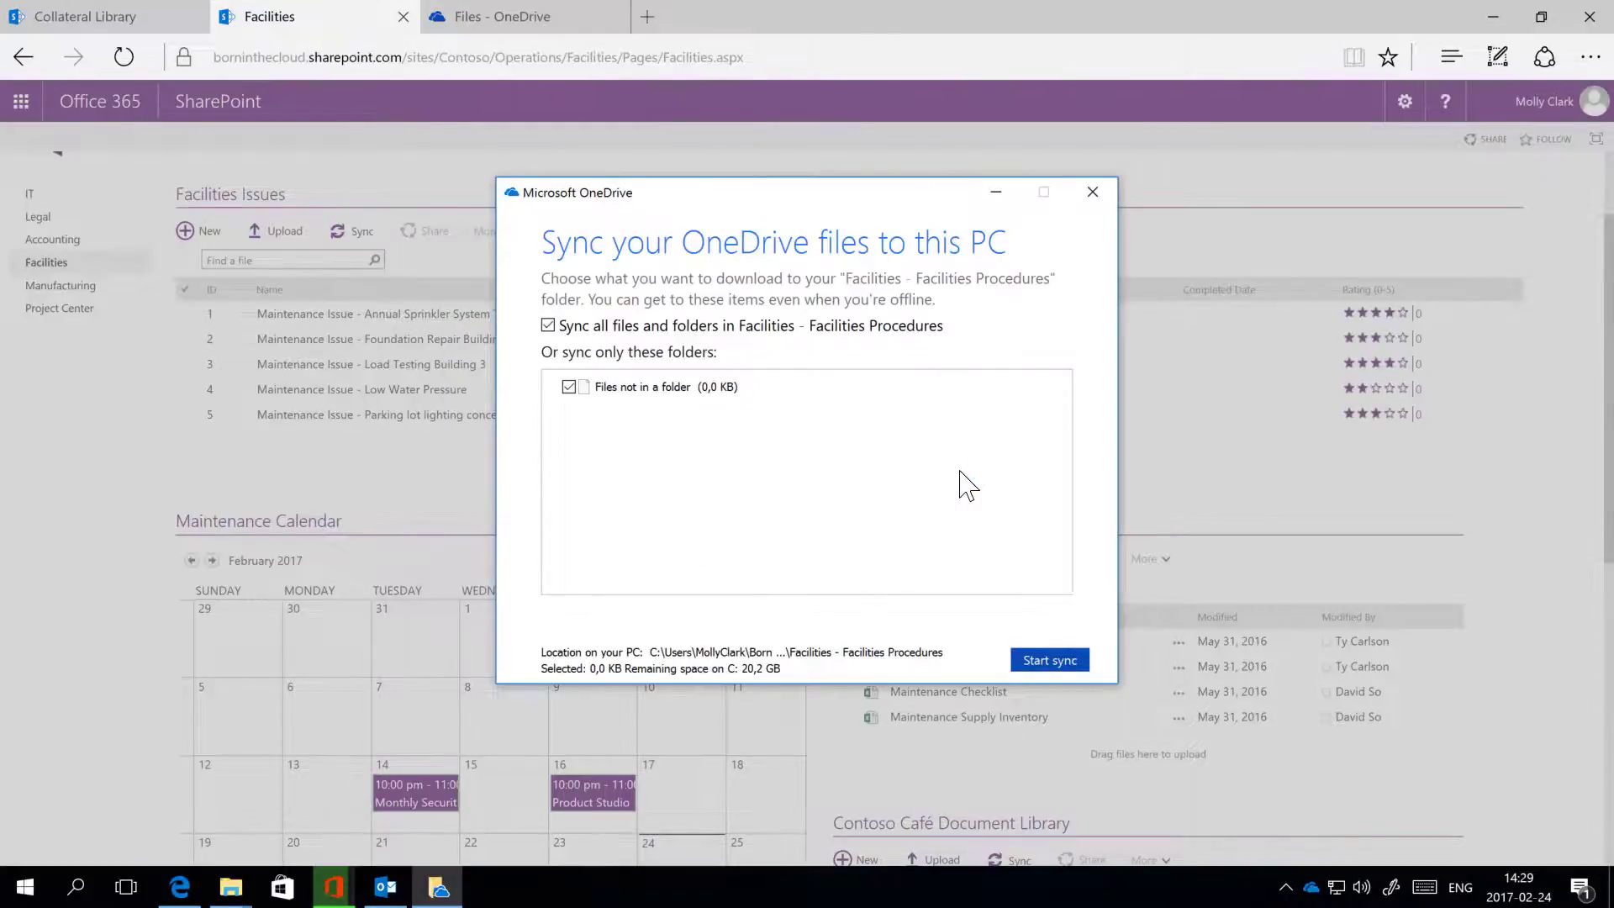
click(1047, 663)
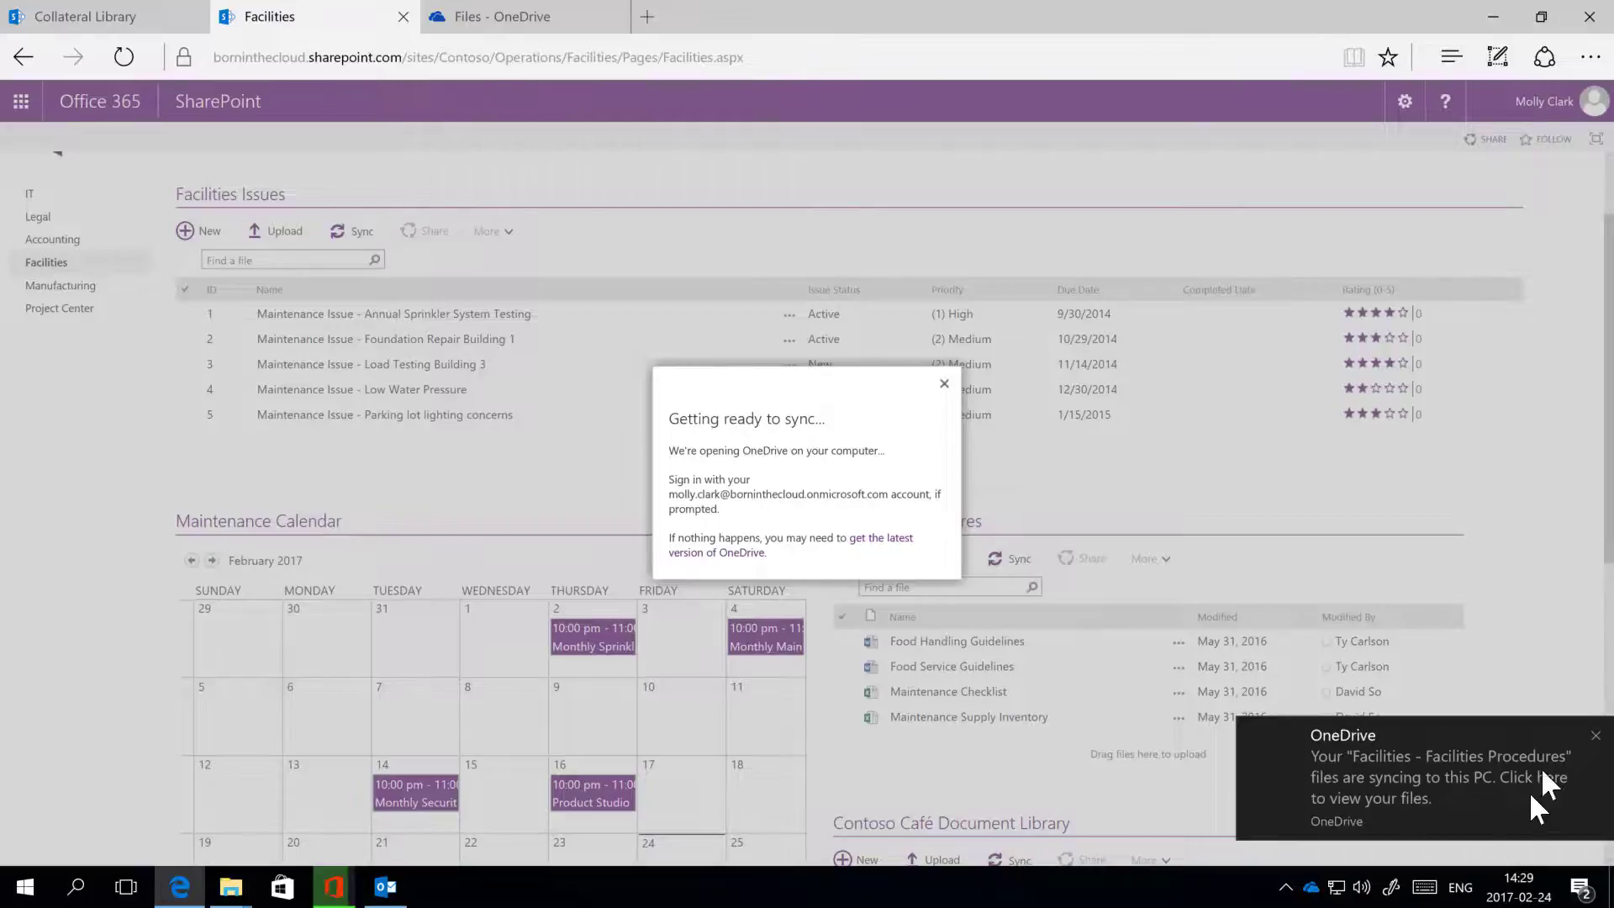
Step: Open the synced Facilities Procedures files, then show the OneDrive - Born In The Cloud folder contents
click(1386, 773)
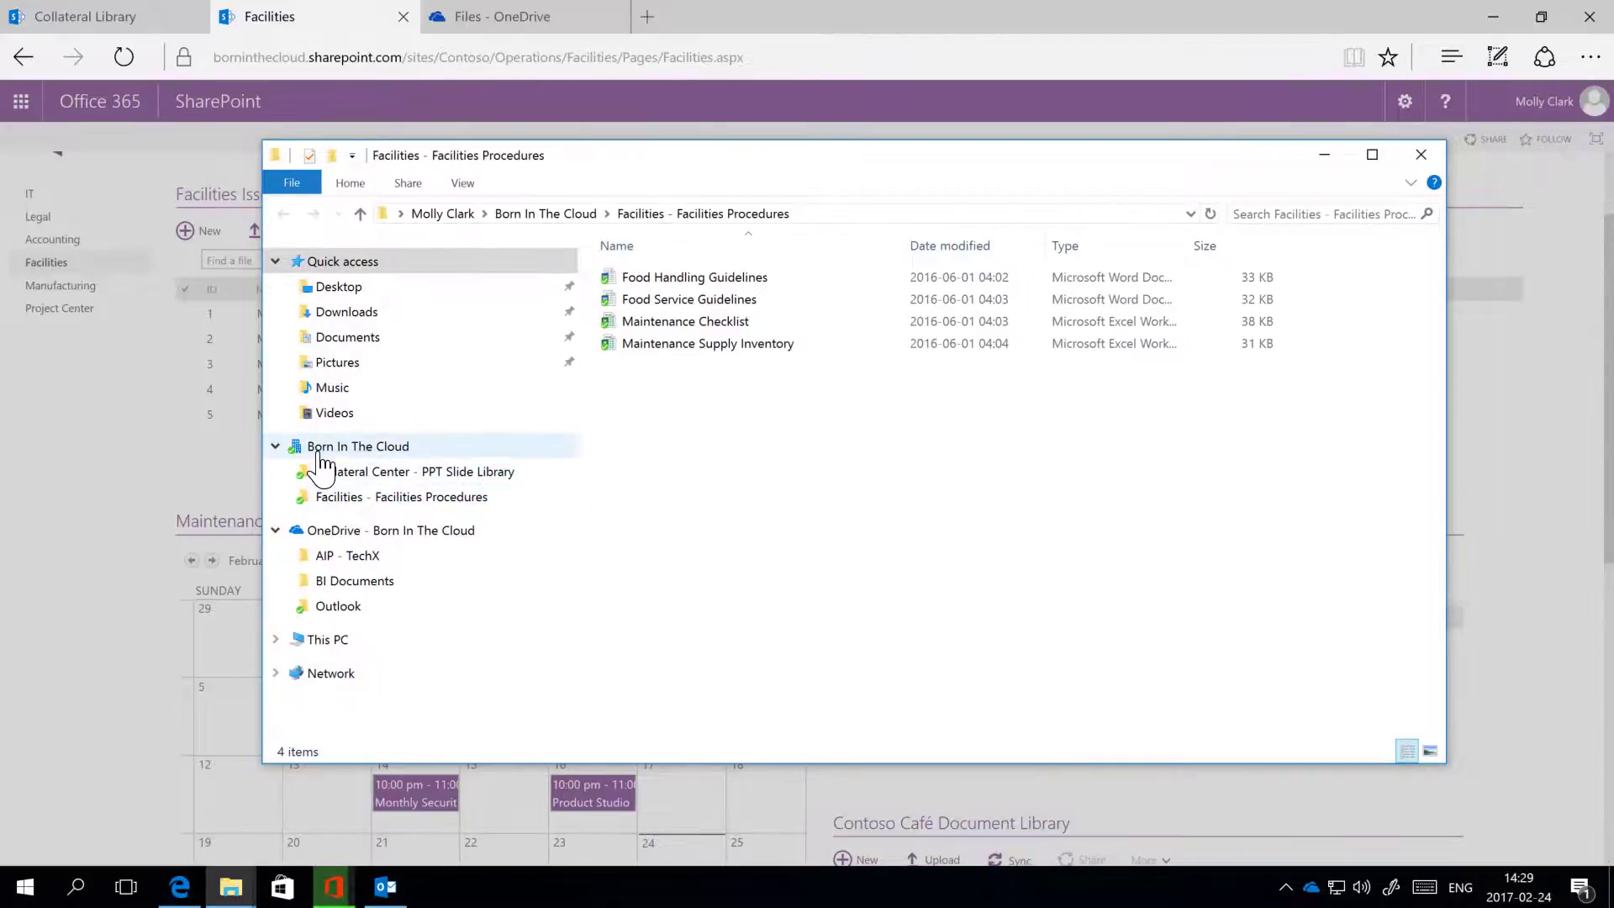
click(356, 538)
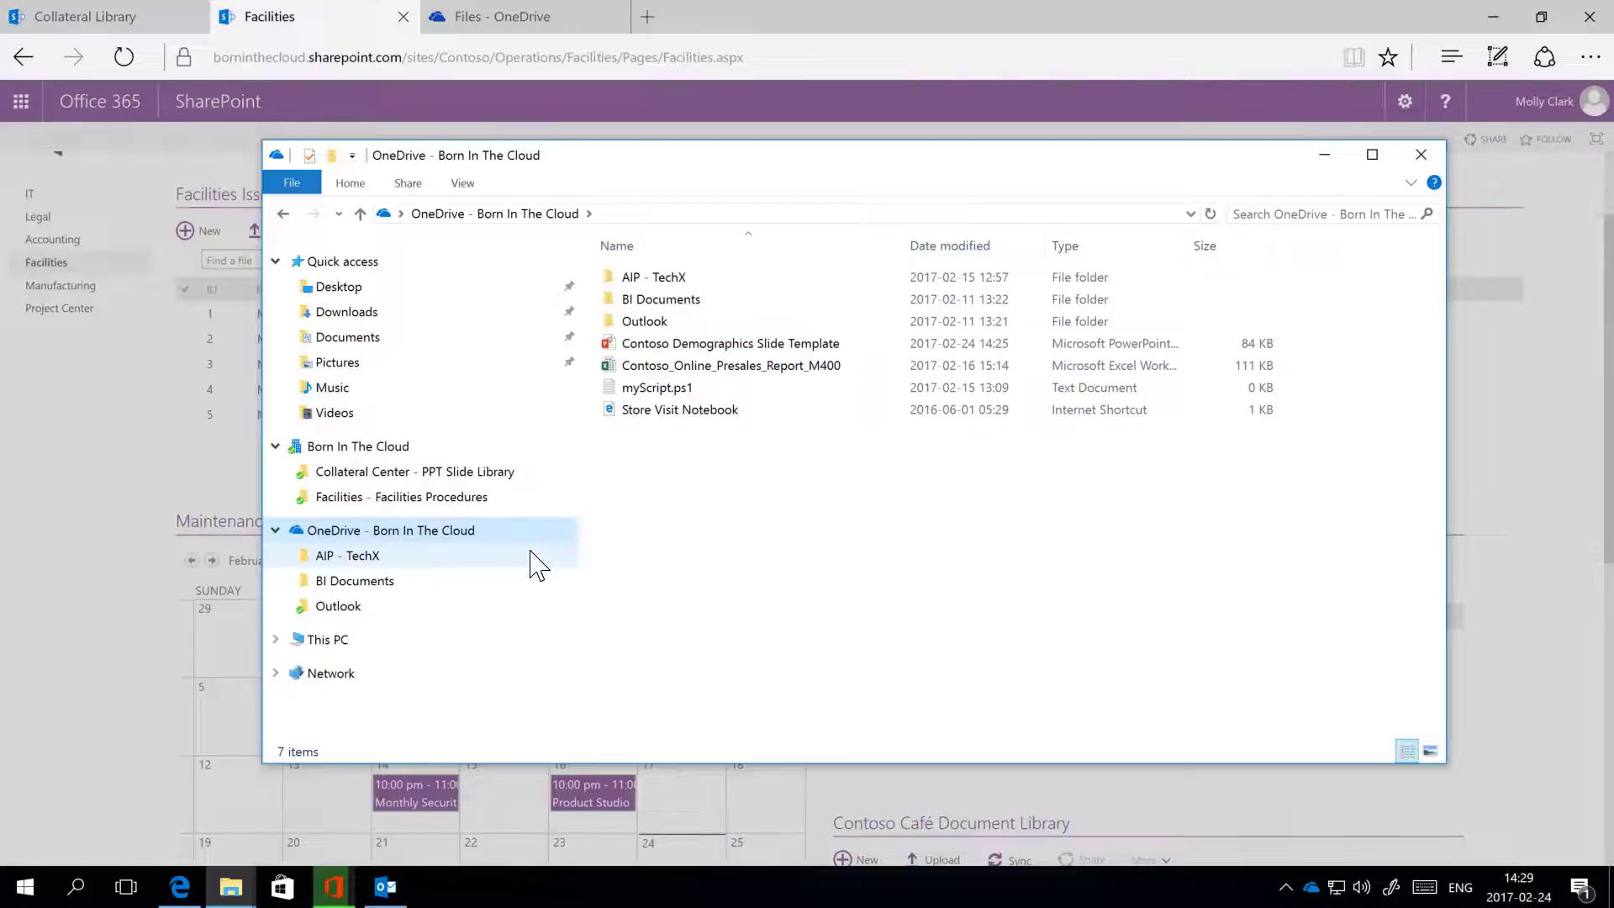
drag(799, 165, 677, 115)
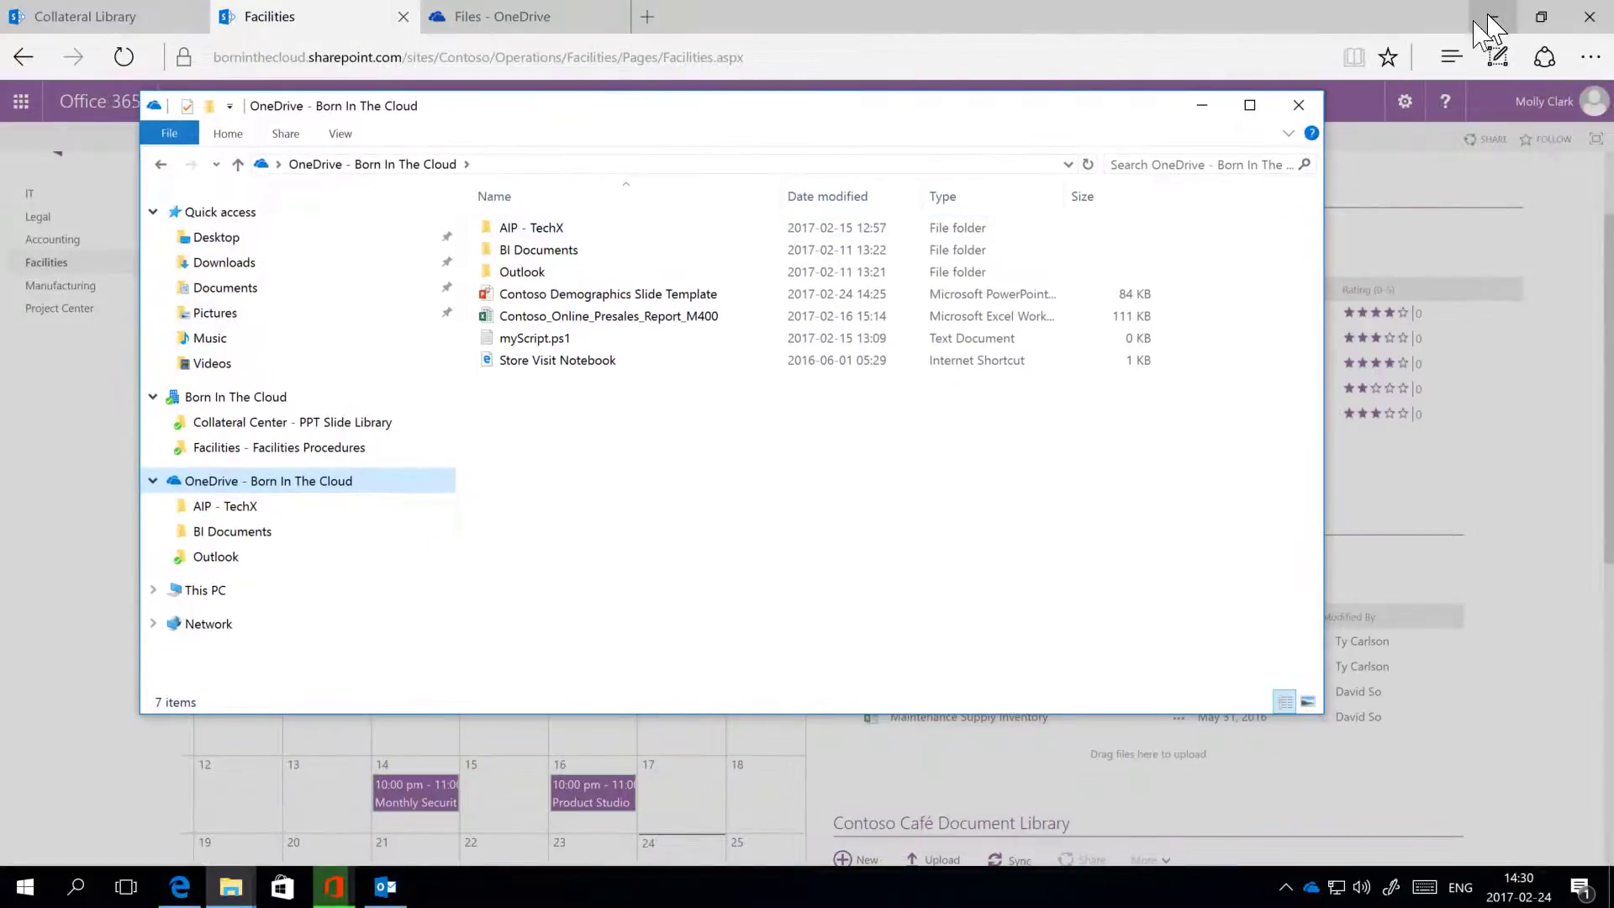
drag(673, 109, 606, 105)
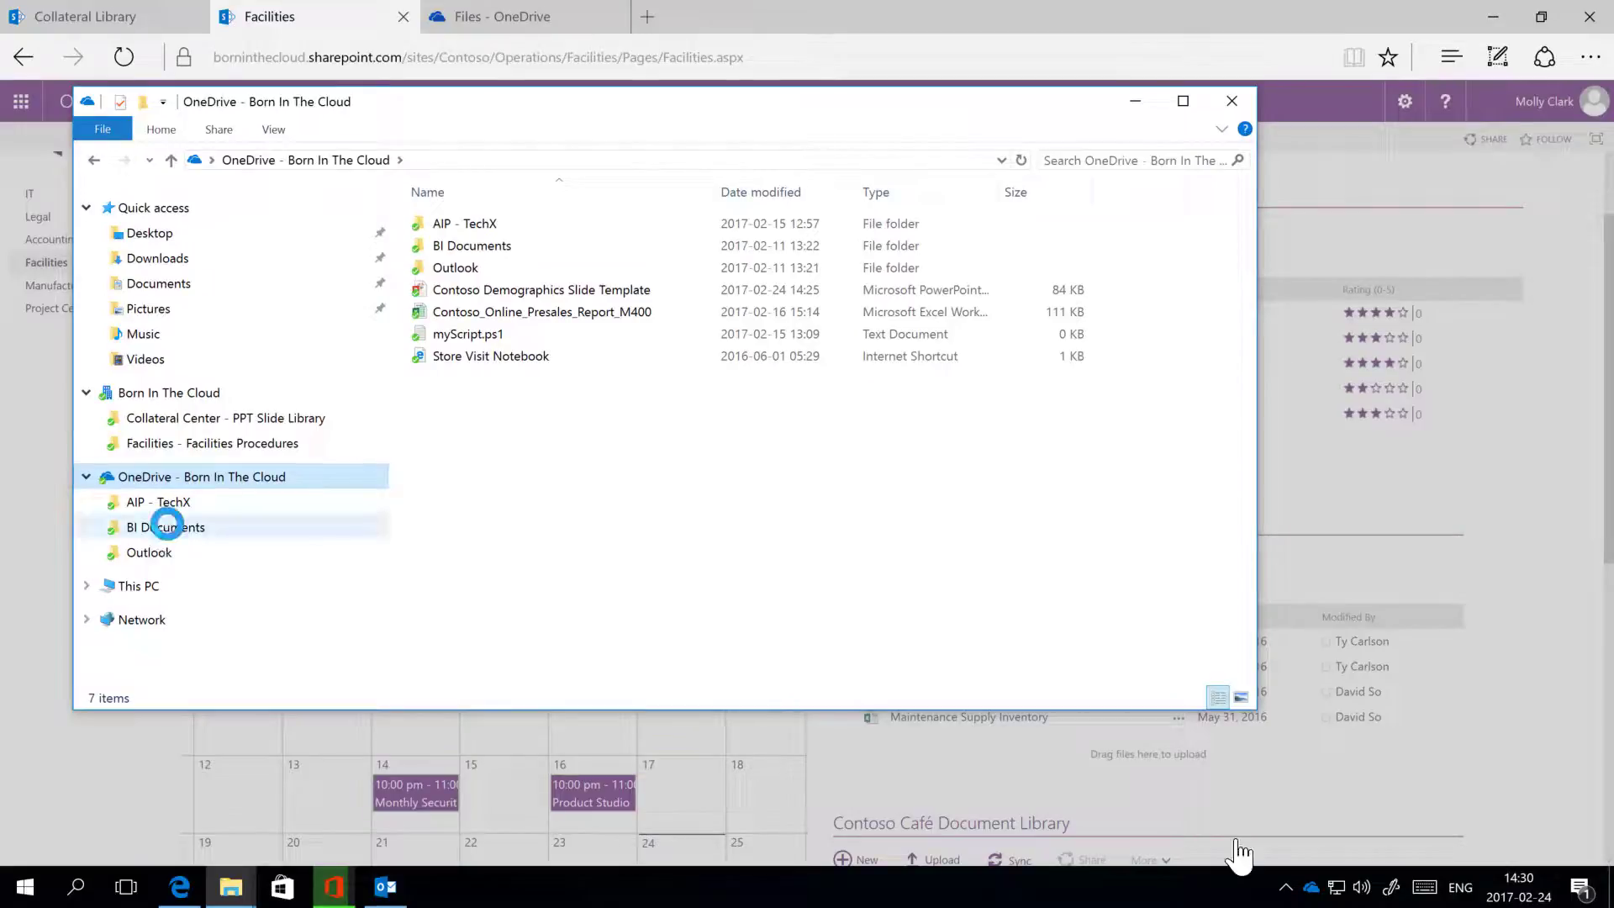
Step: Choose More OneDrive sharing options for the BI Documents folder from File Explorer
right_click(166, 527)
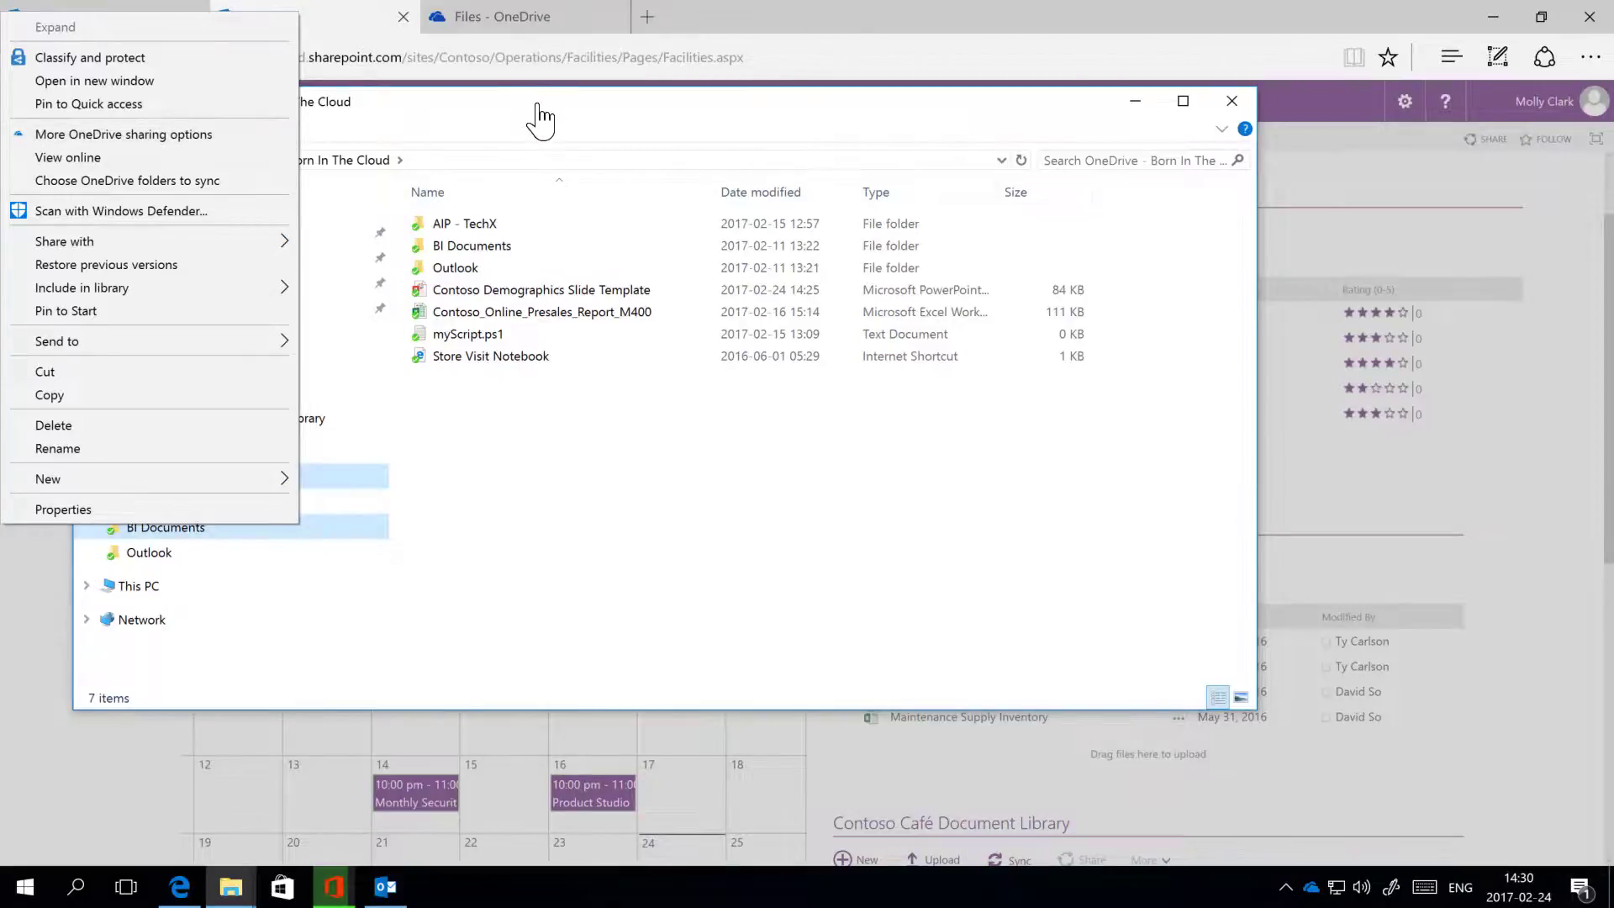
click(207, 137)
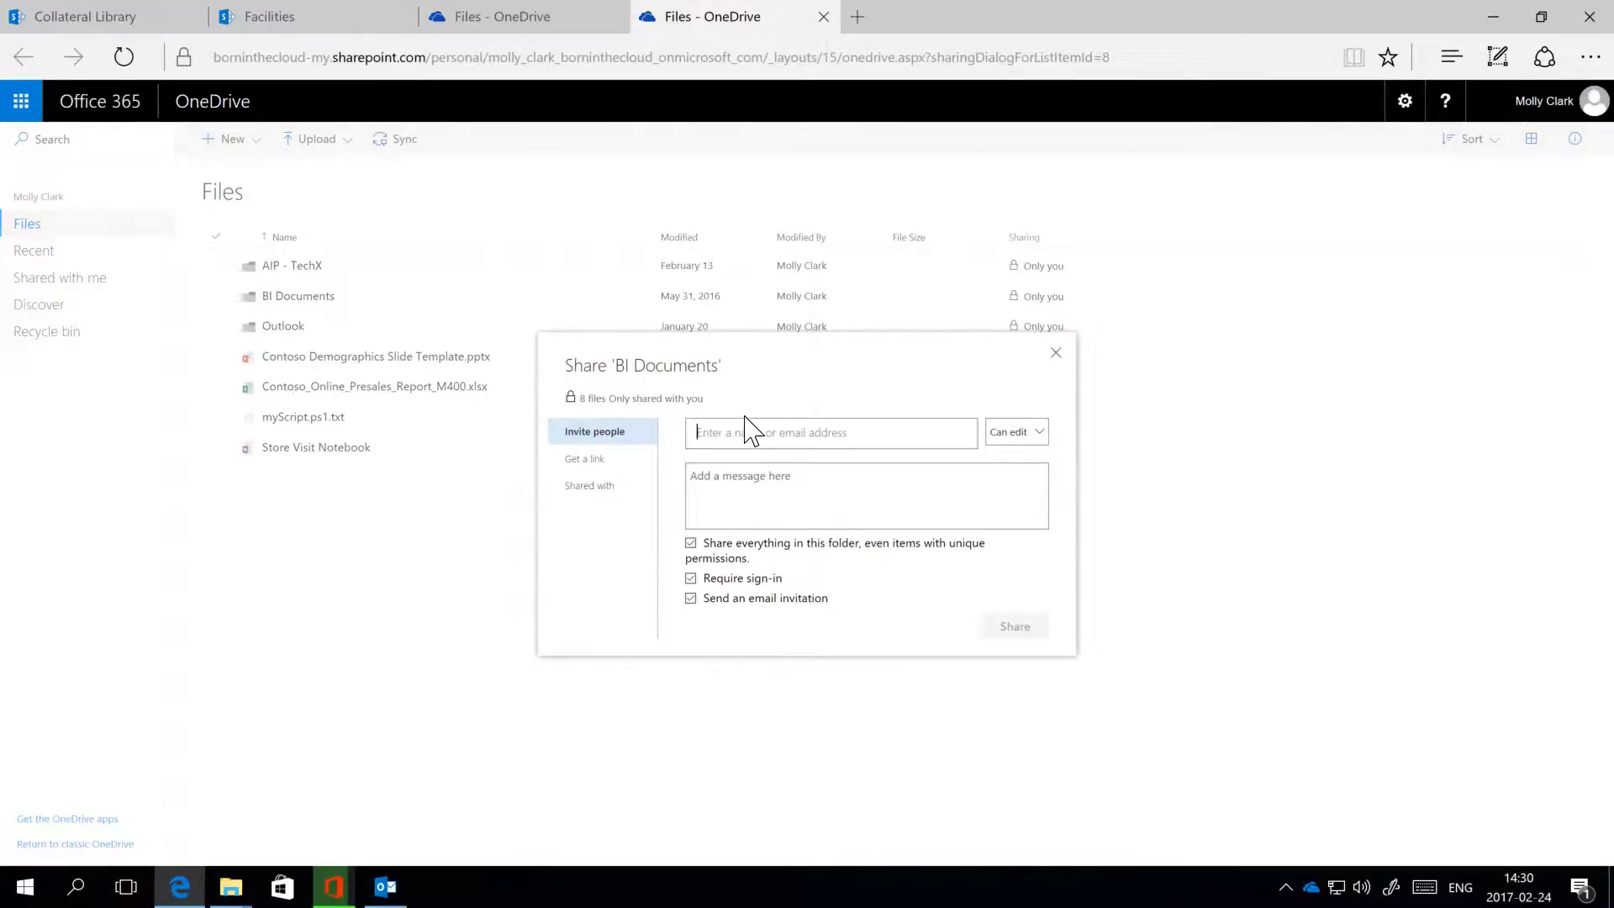
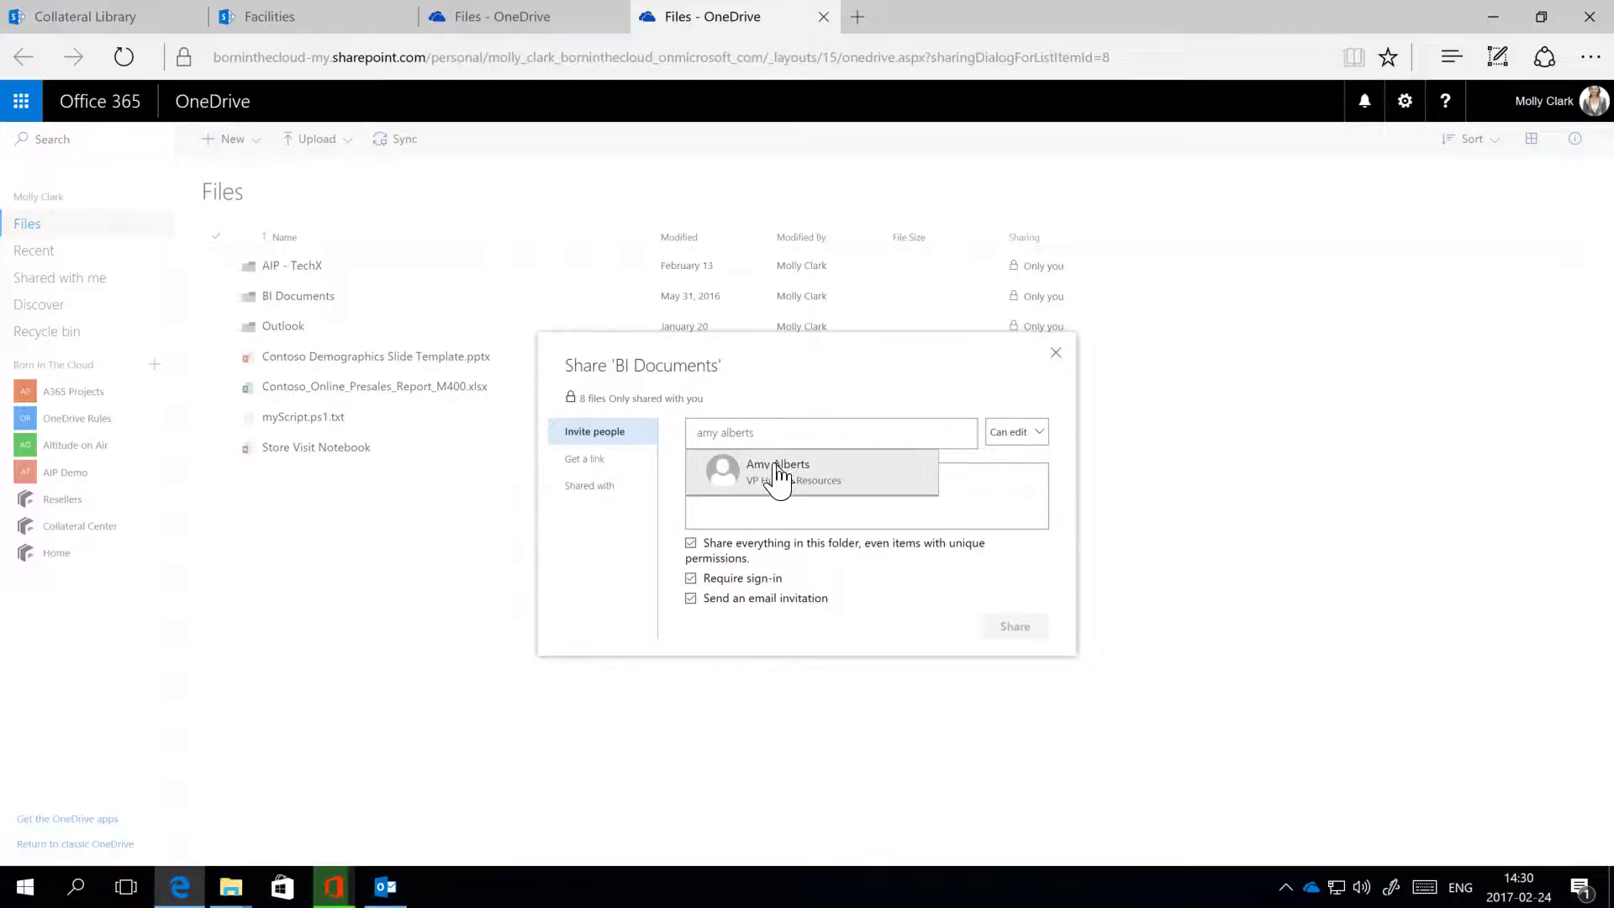
Step: Share BI Documents with Can view permission to an internal colleague and an external Gmail address
click(774, 468)
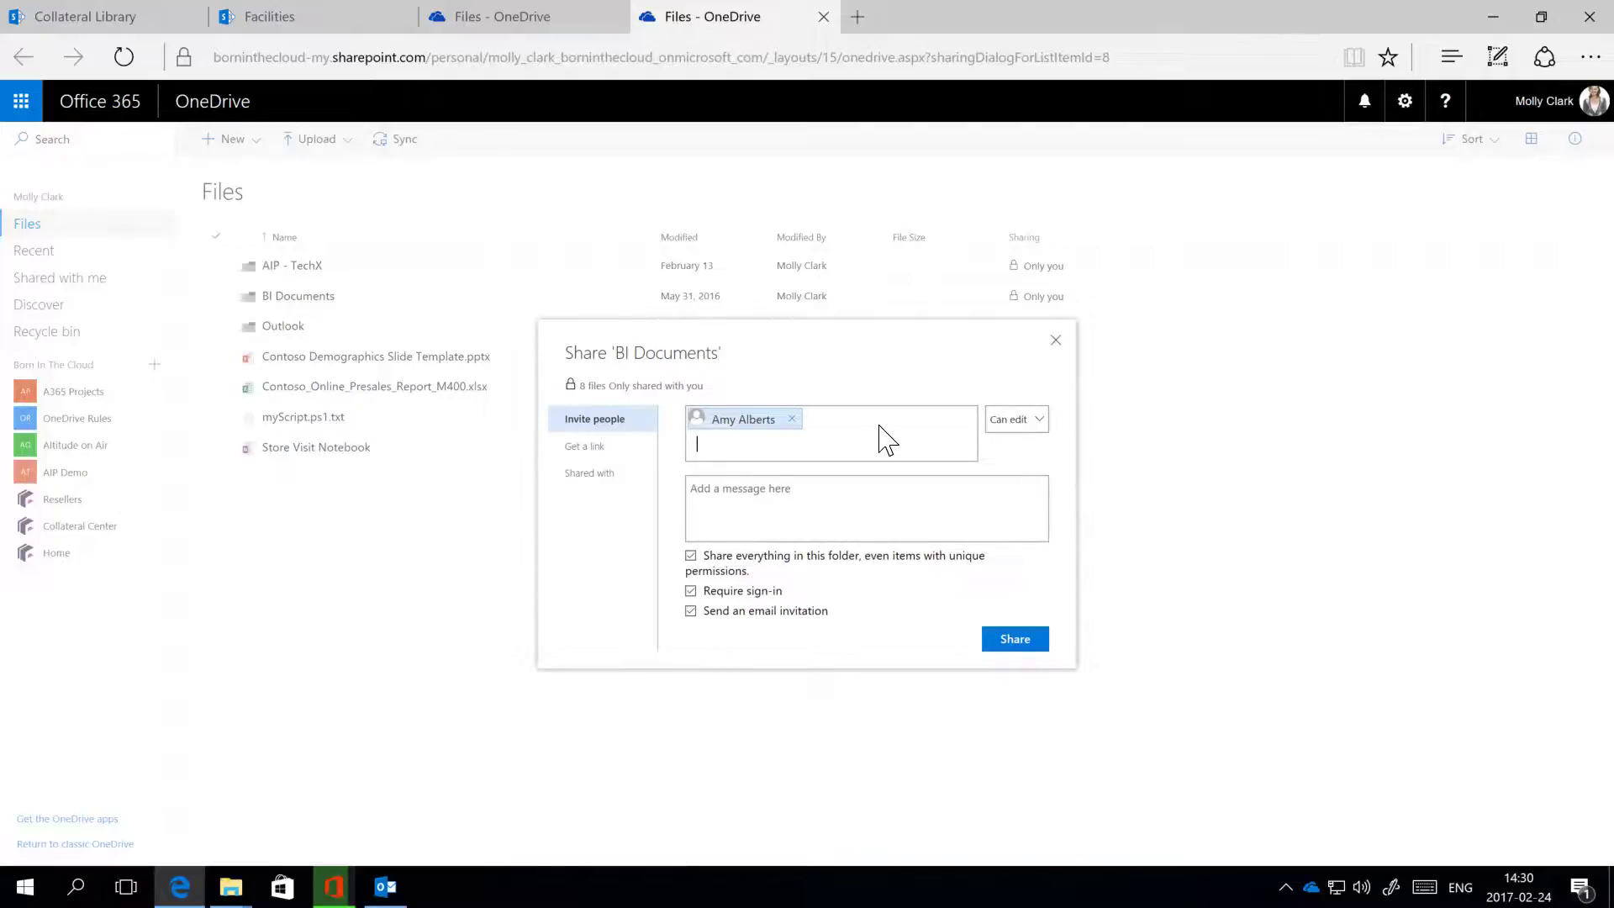
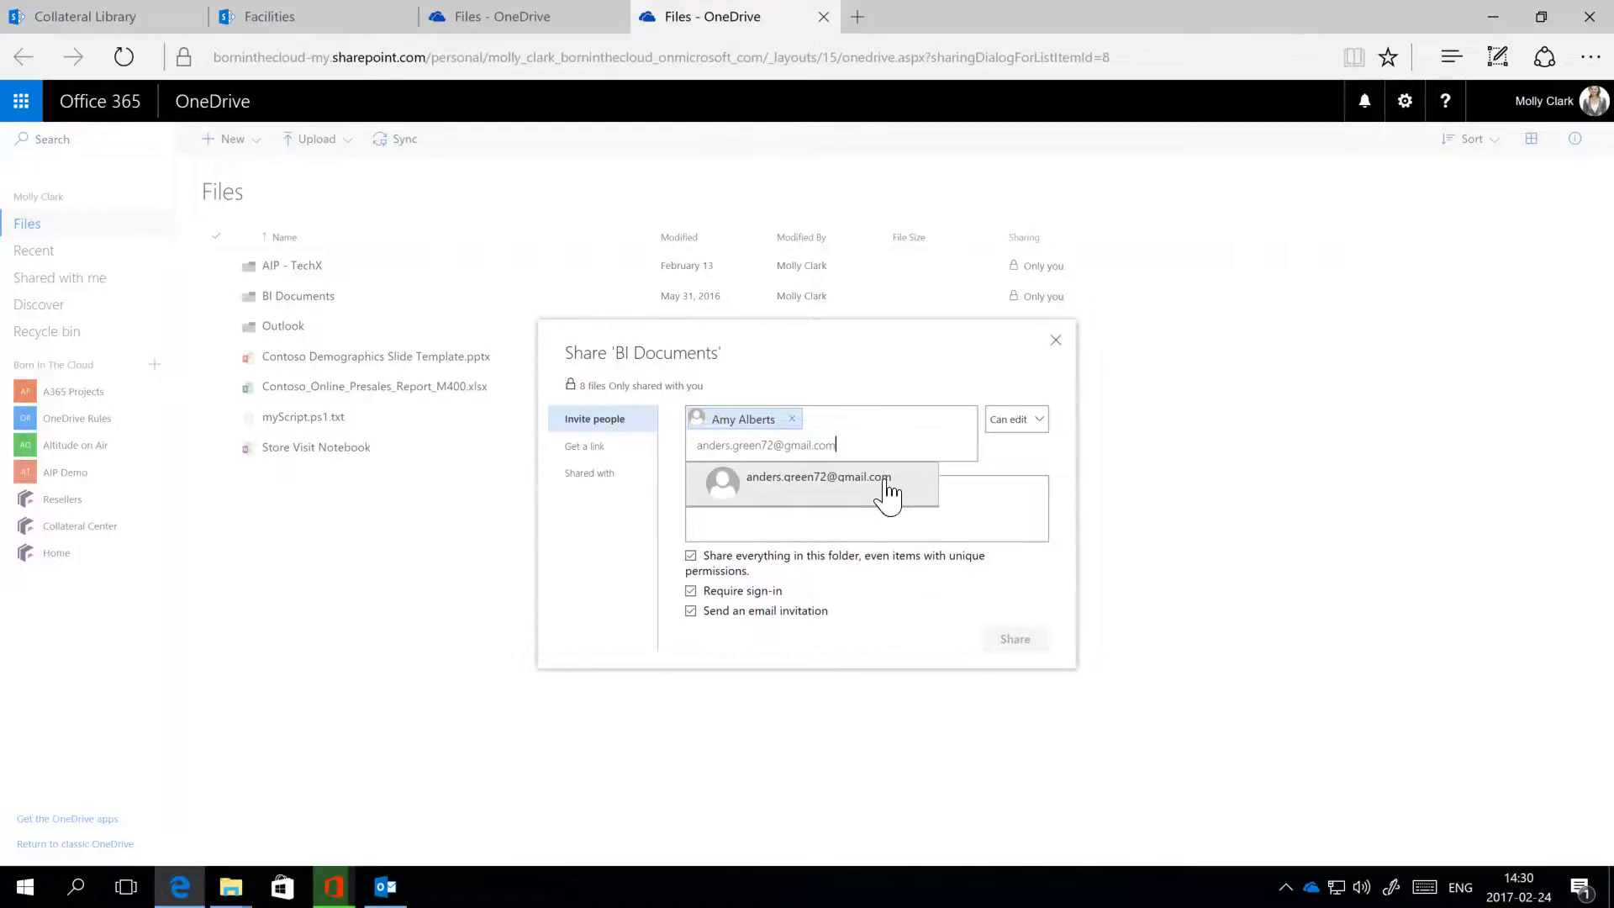
click(888, 495)
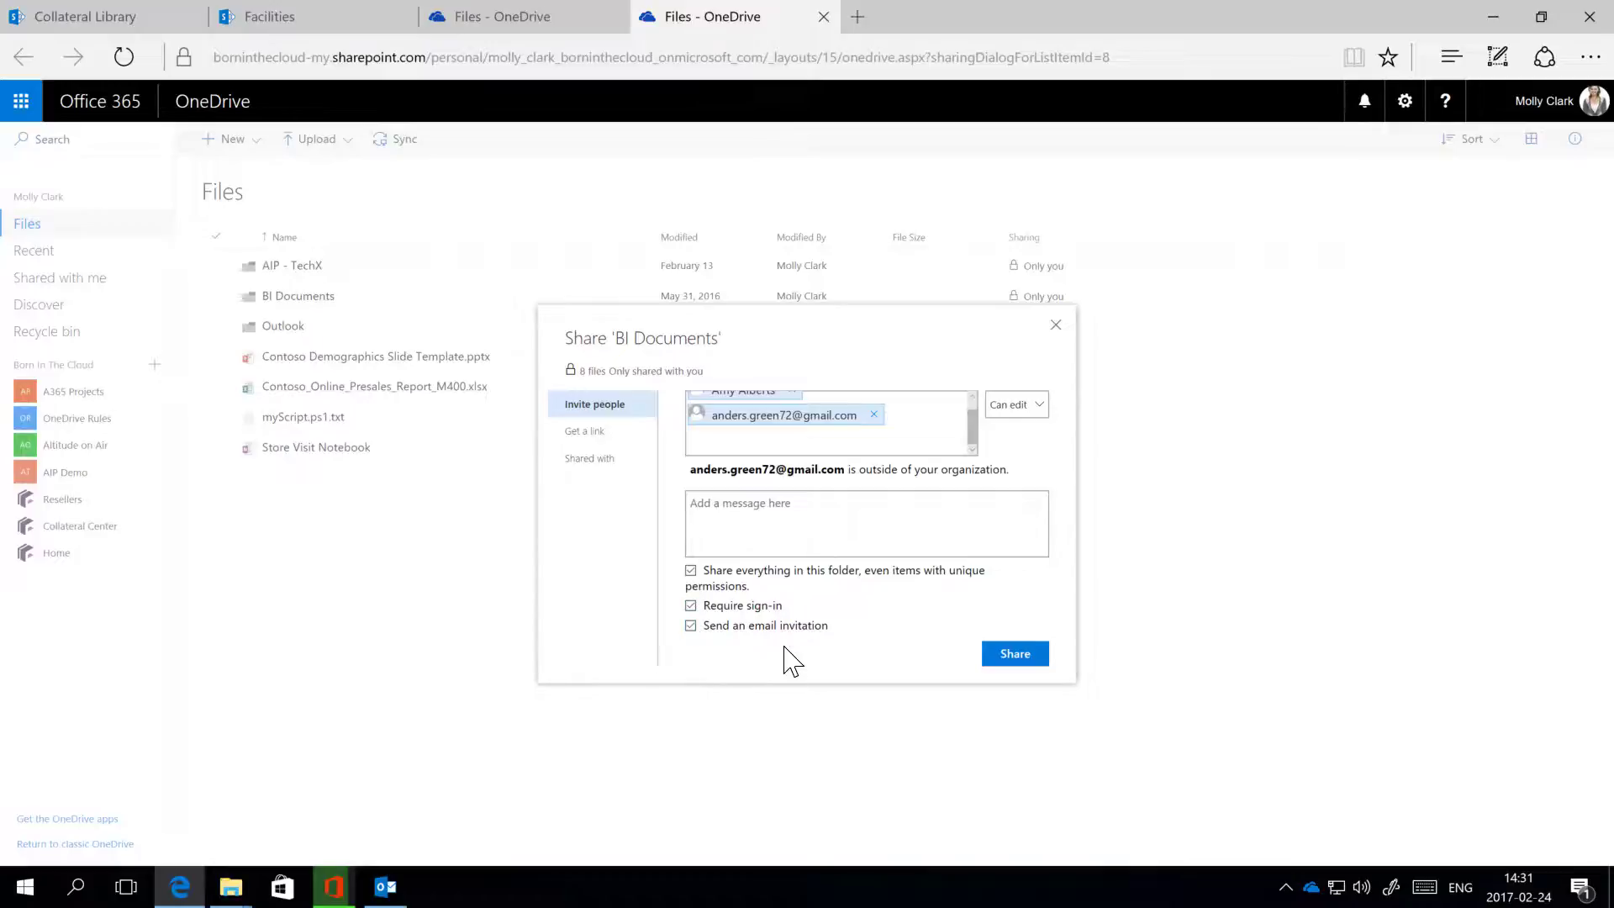
click(1037, 409)
click(1020, 419)
click(1015, 661)
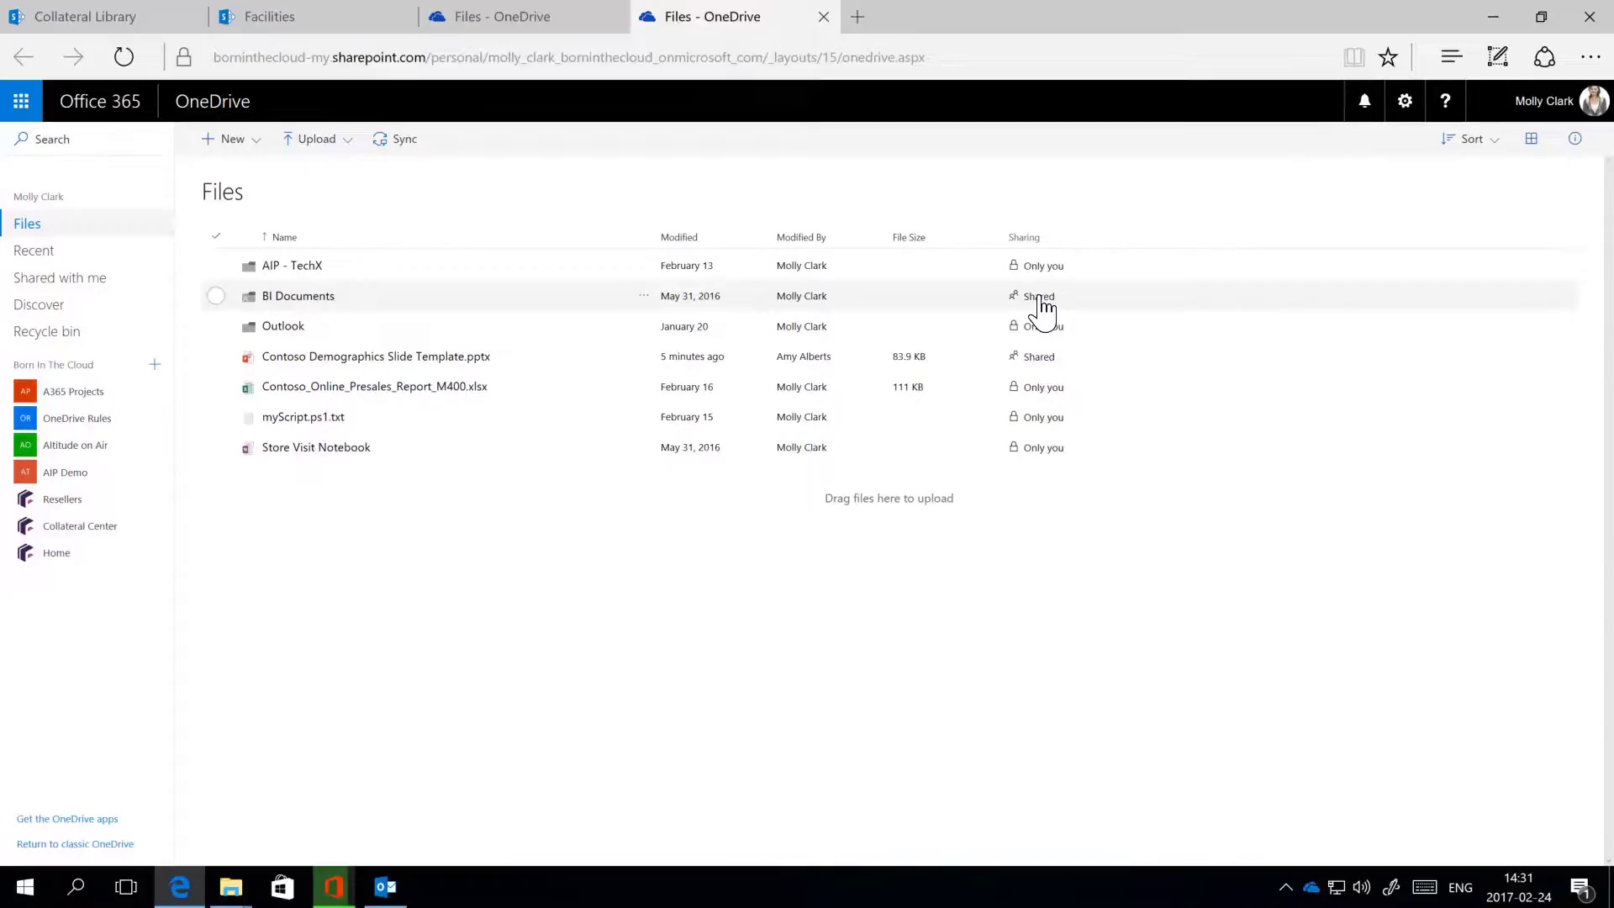
Step: Review who has access in BI Documents' details pane, then dismiss its sharing options
click(648, 296)
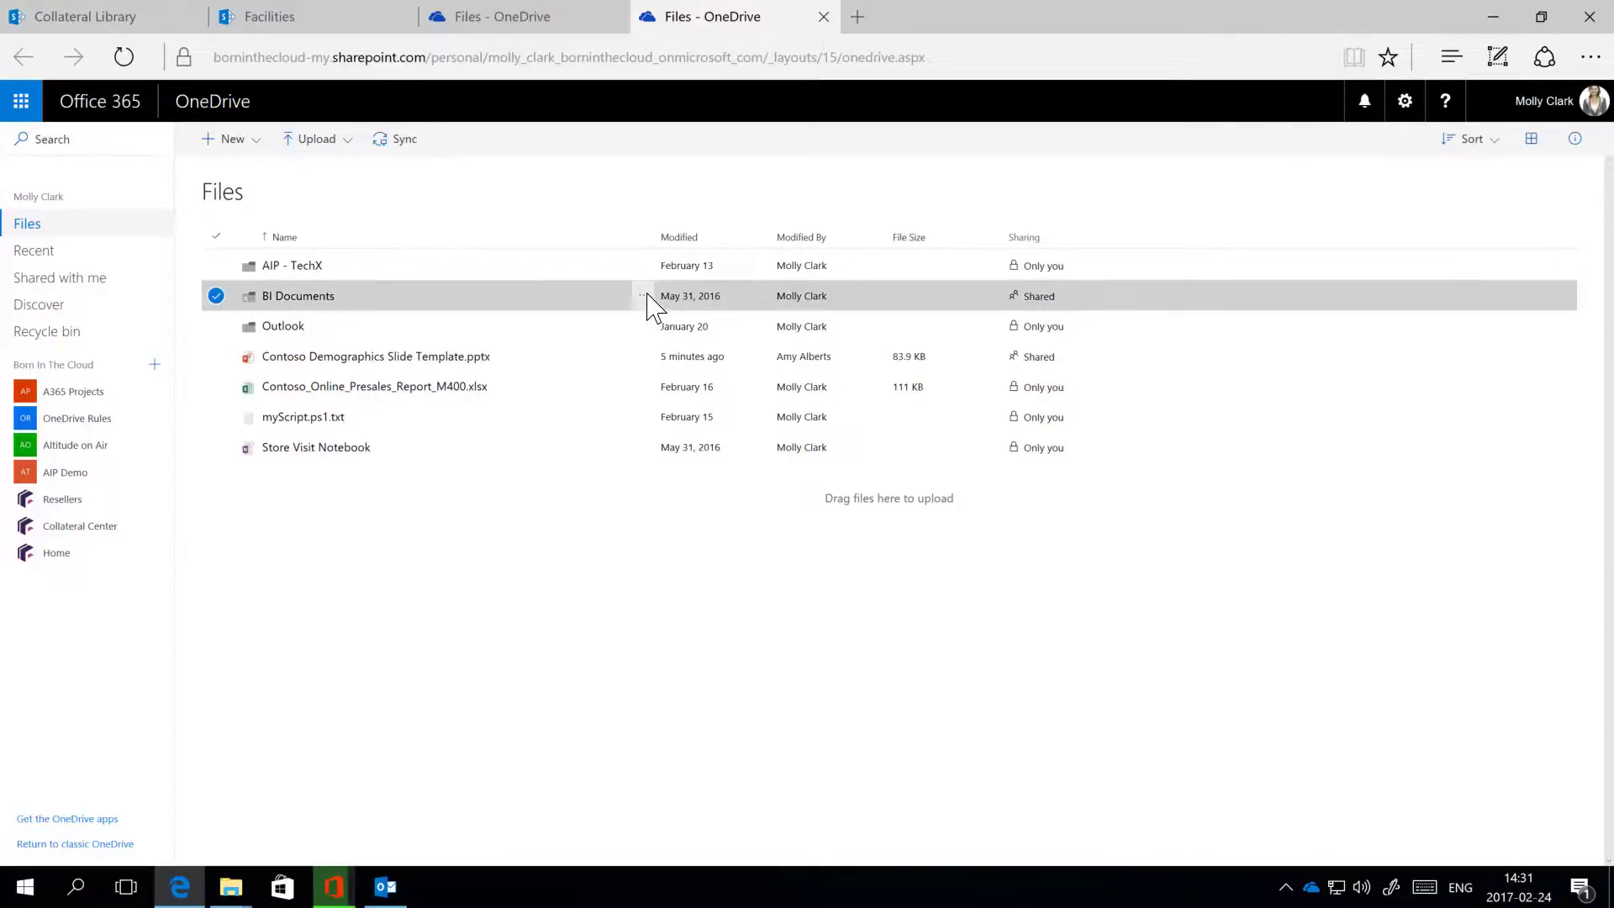
click(644, 295)
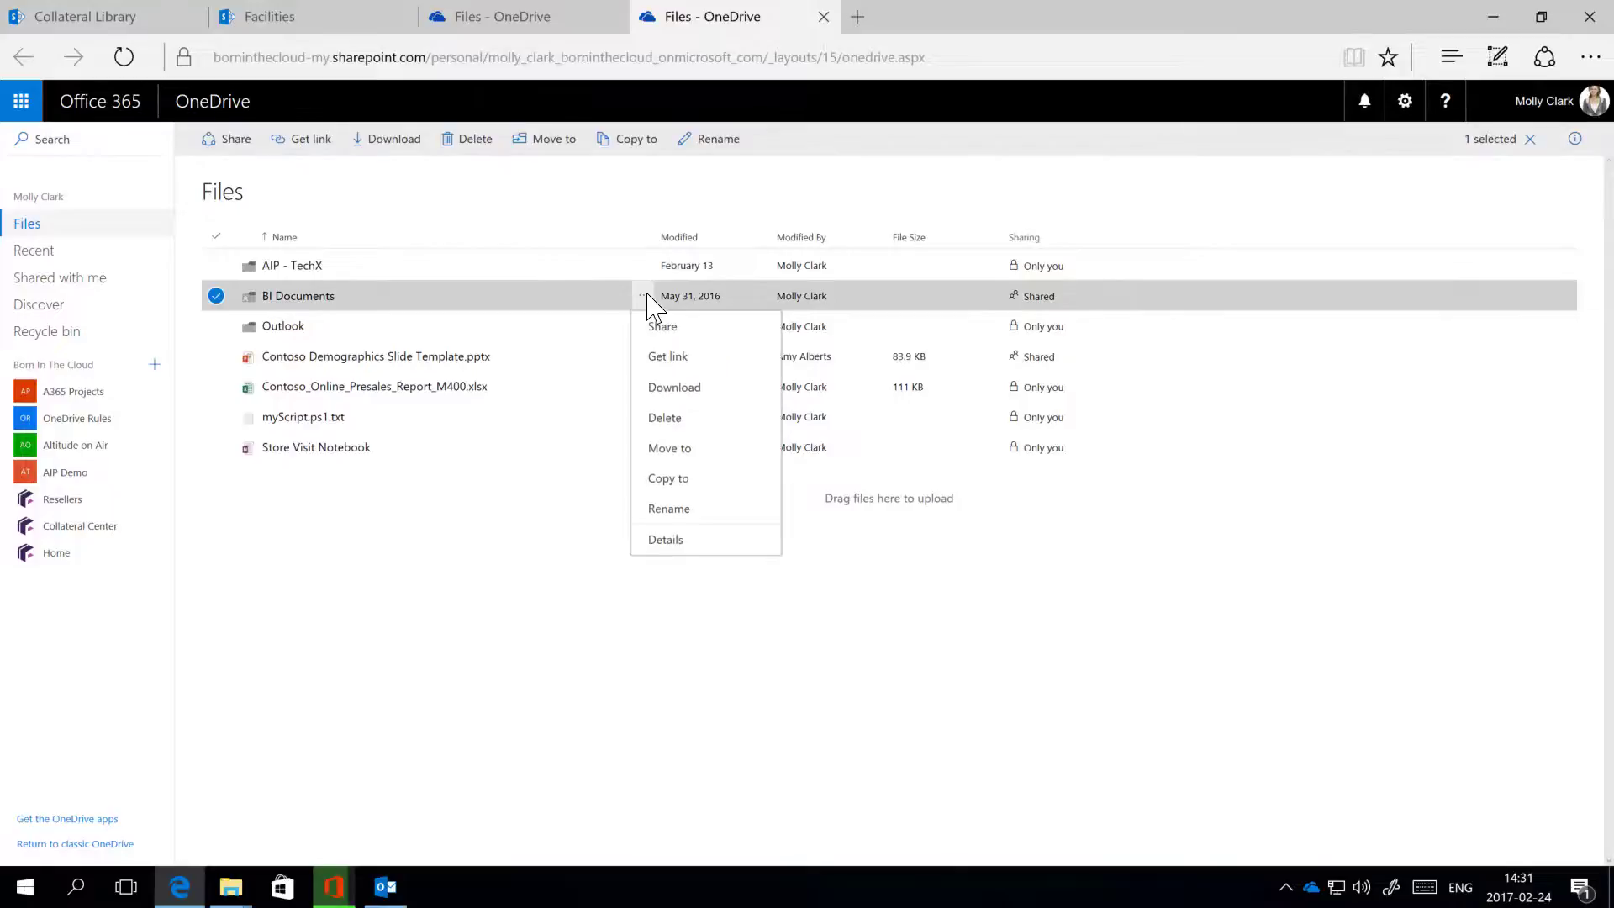
click(671, 540)
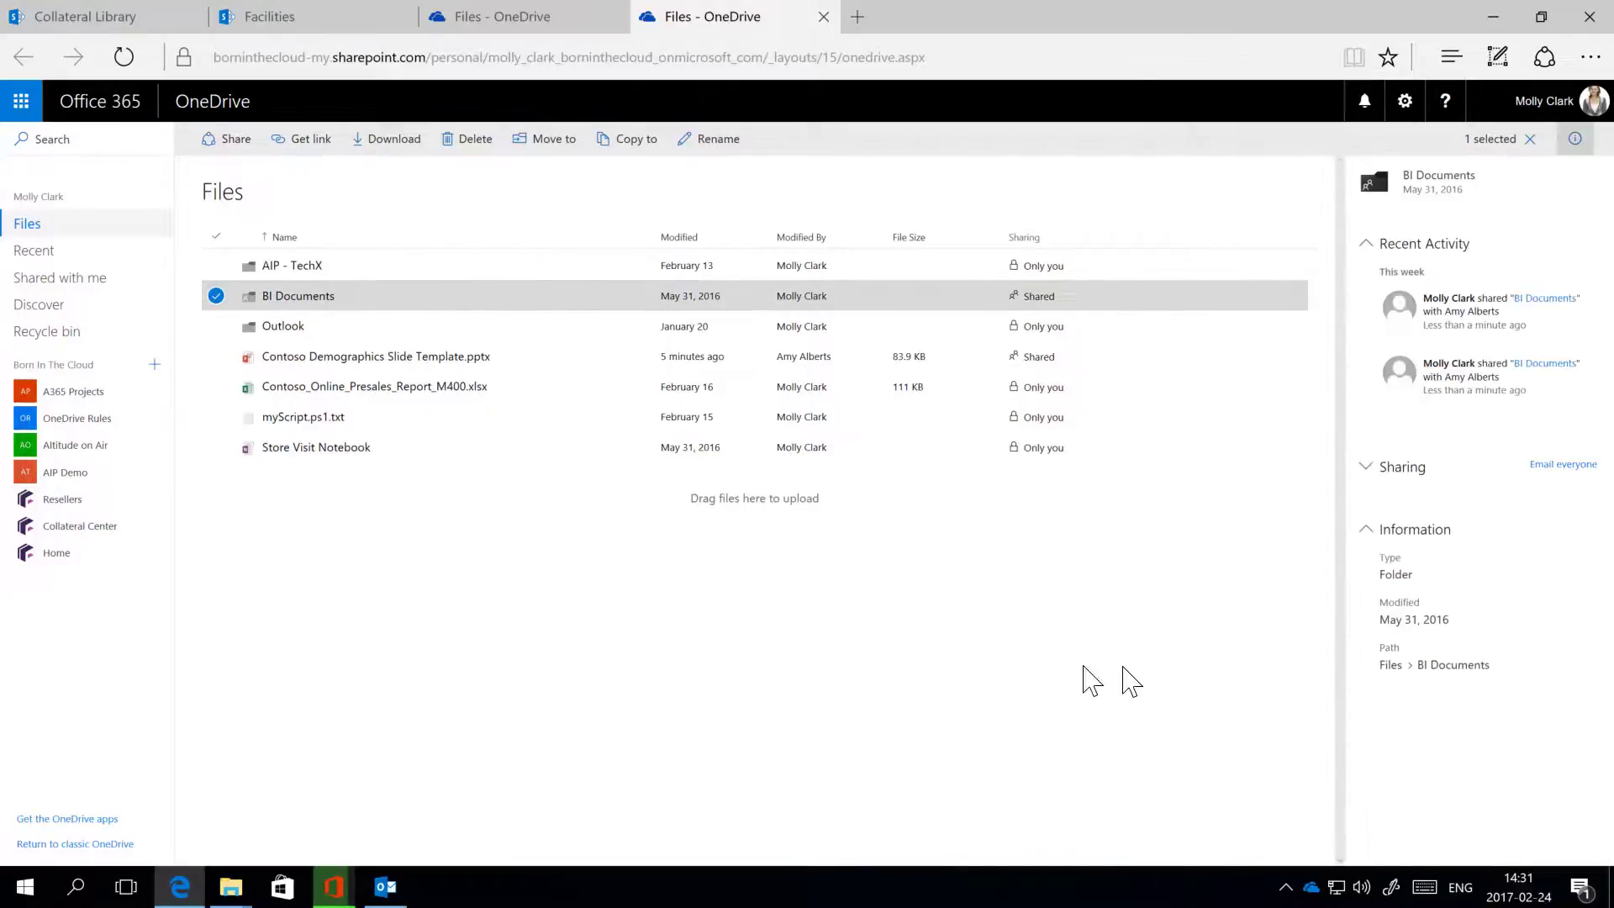
click(1375, 469)
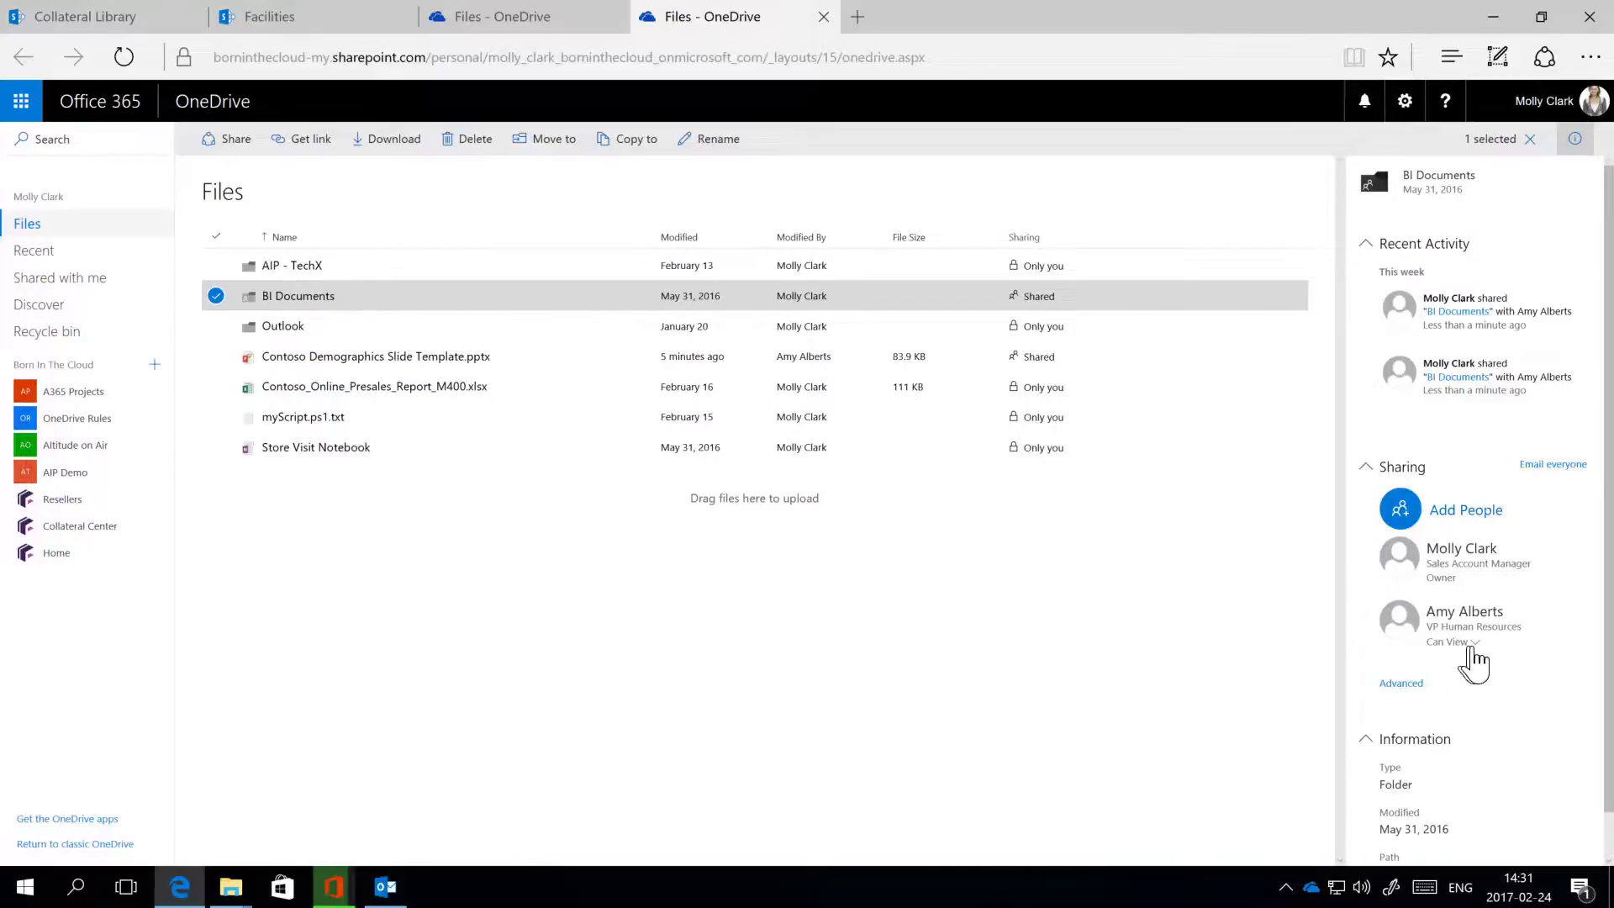
click(1477, 644)
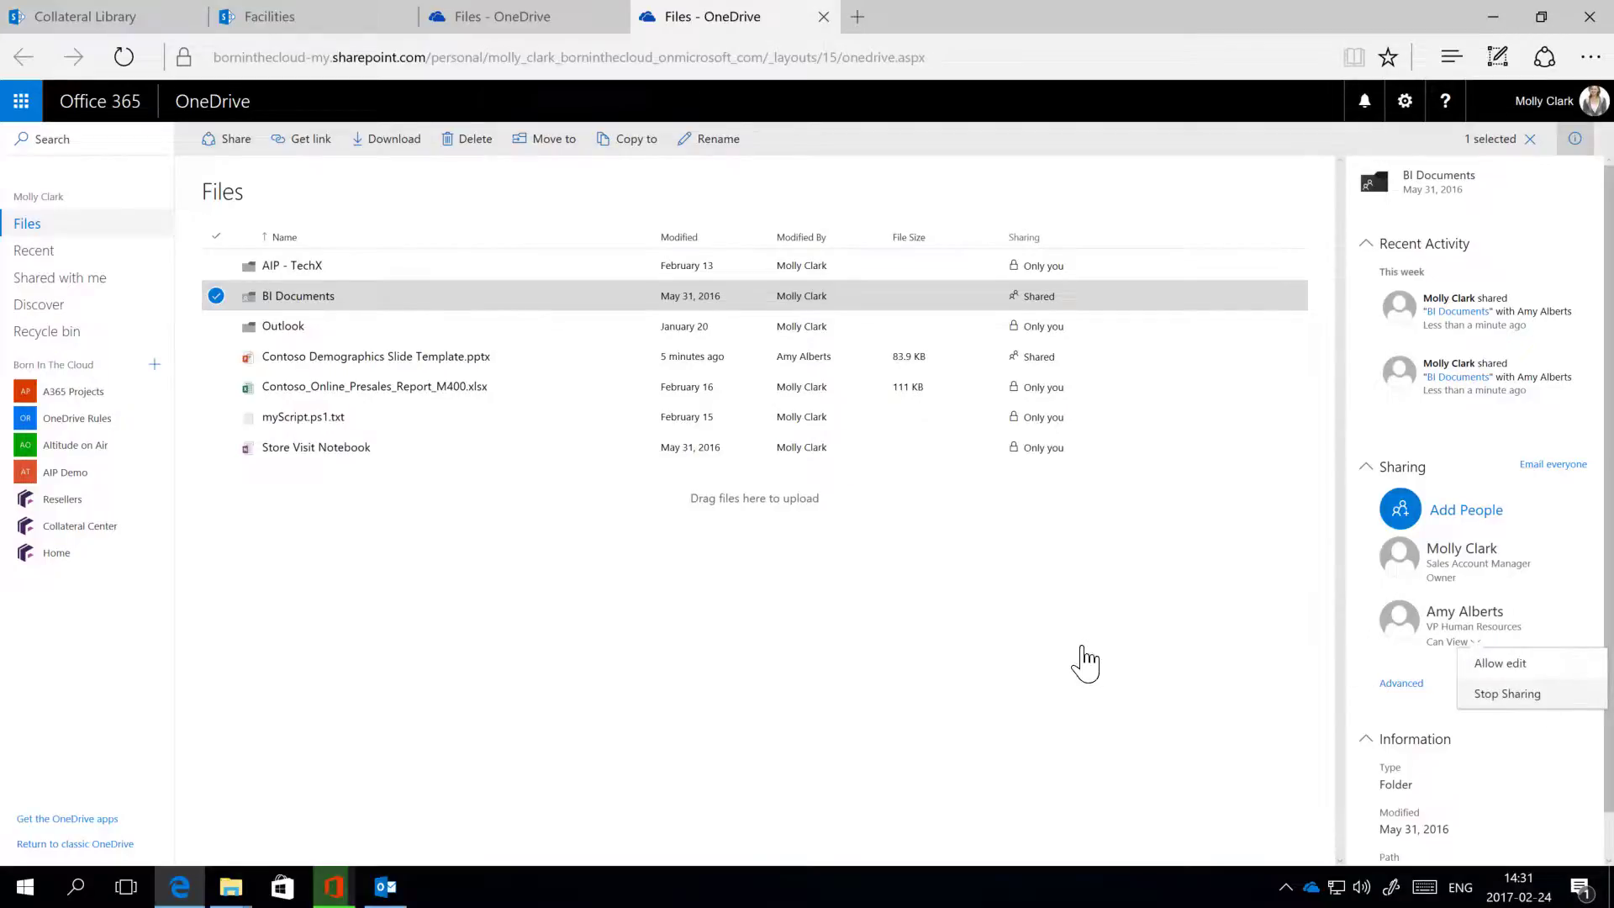
click(1084, 608)
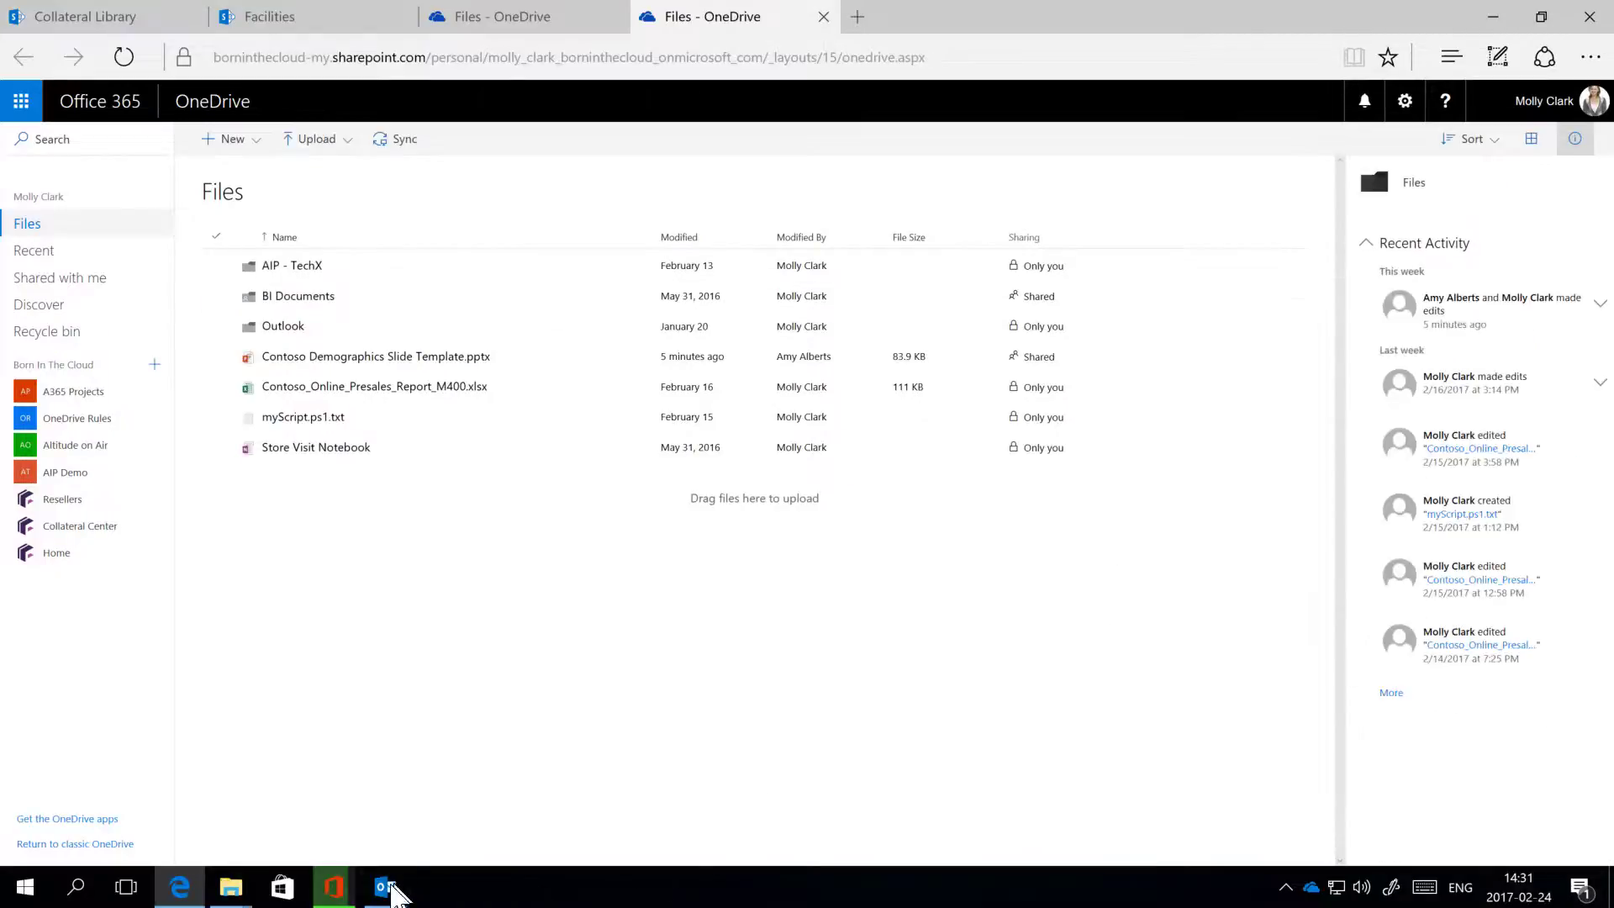
Step: Read the 'shared BI Documents' and 'wants to share BI Documents' emails, check the recipients, then minimize Outlook
click(385, 886)
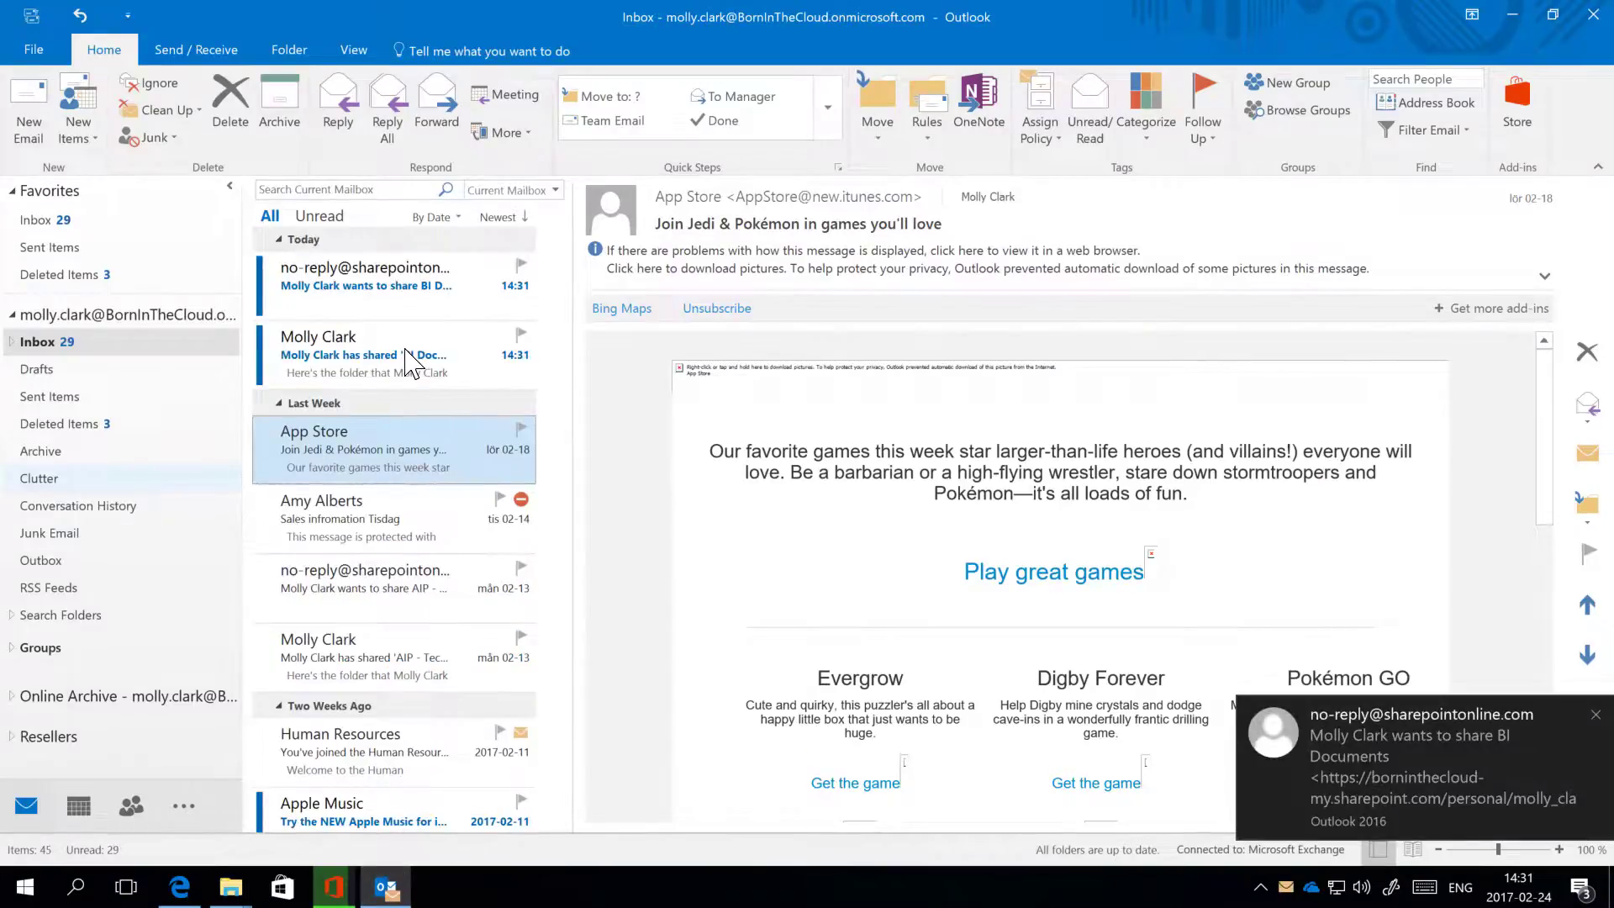
click(406, 357)
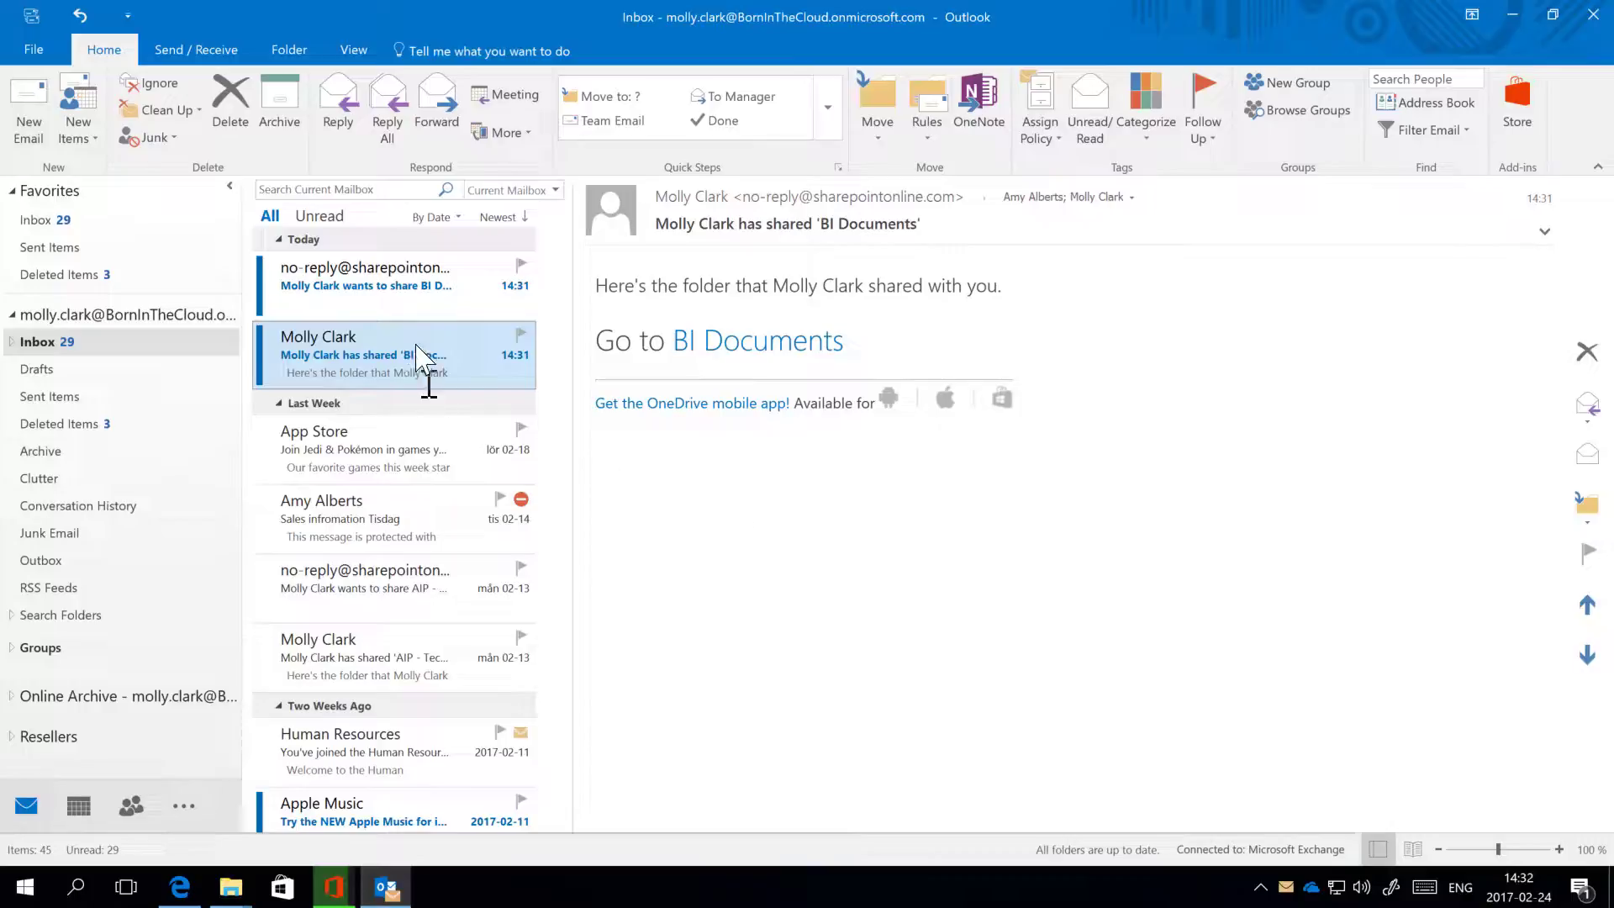
click(396, 287)
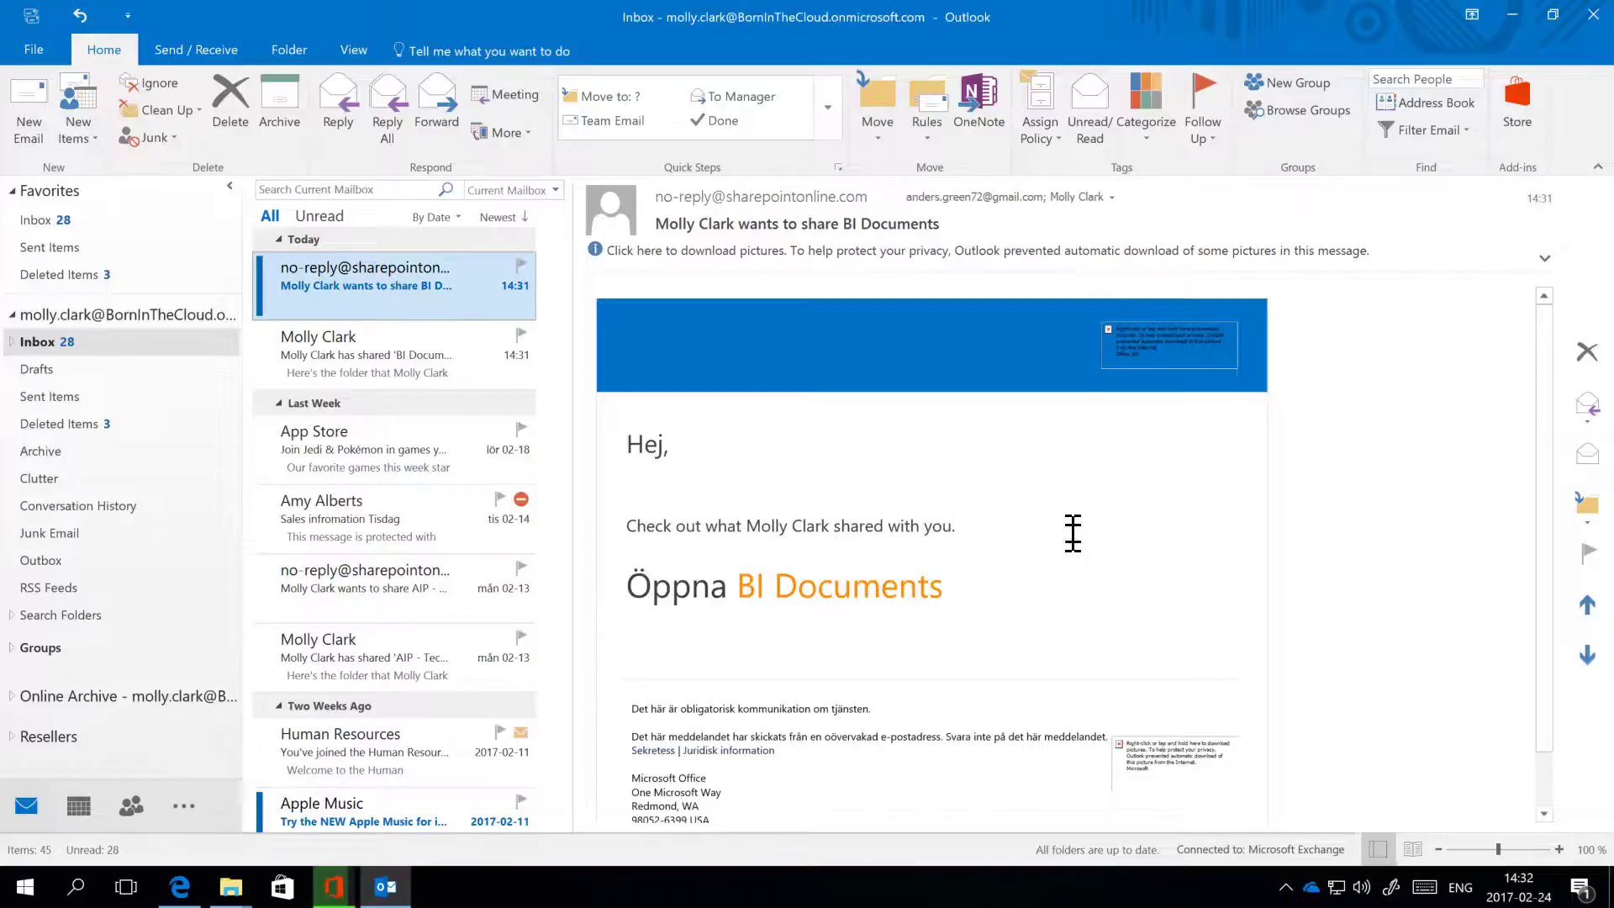
click(1111, 198)
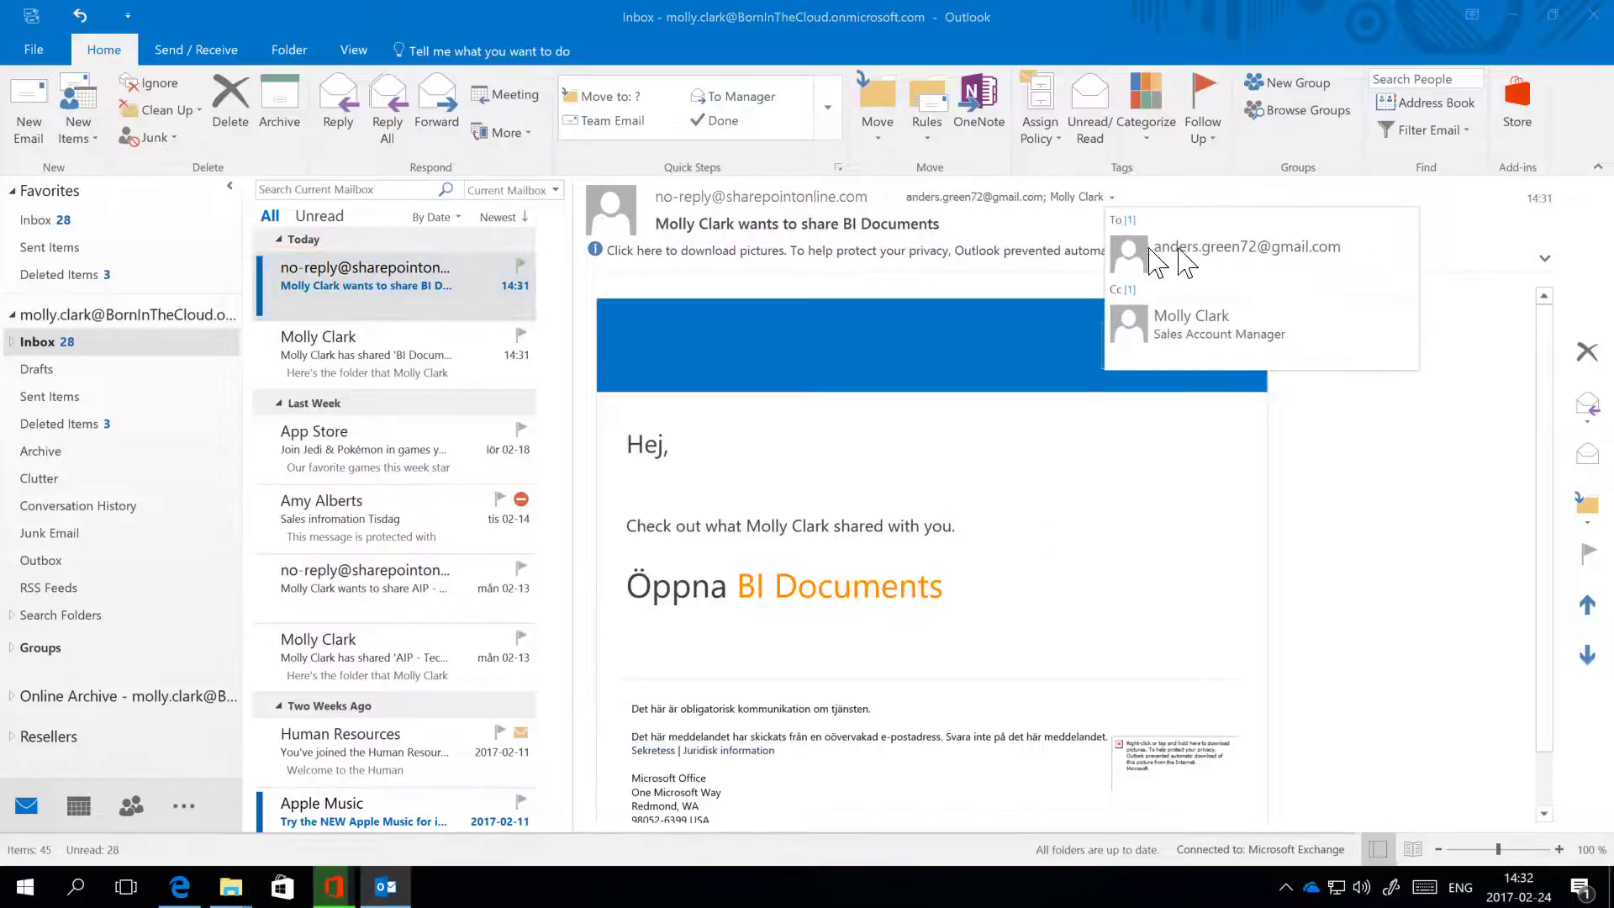
click(968, 557)
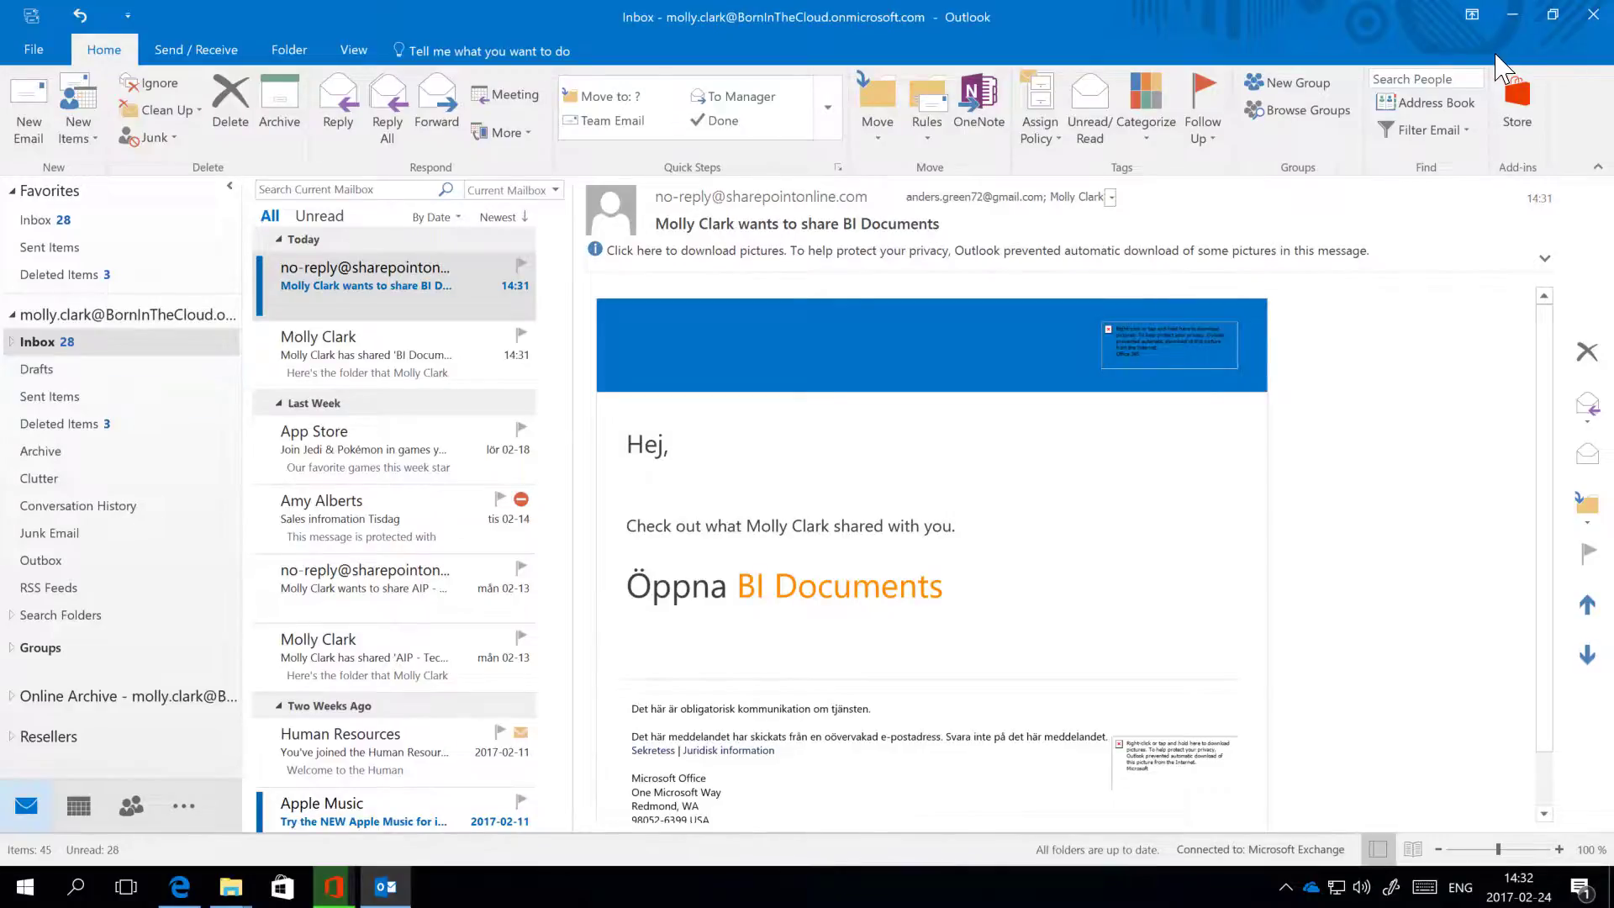
click(1514, 13)
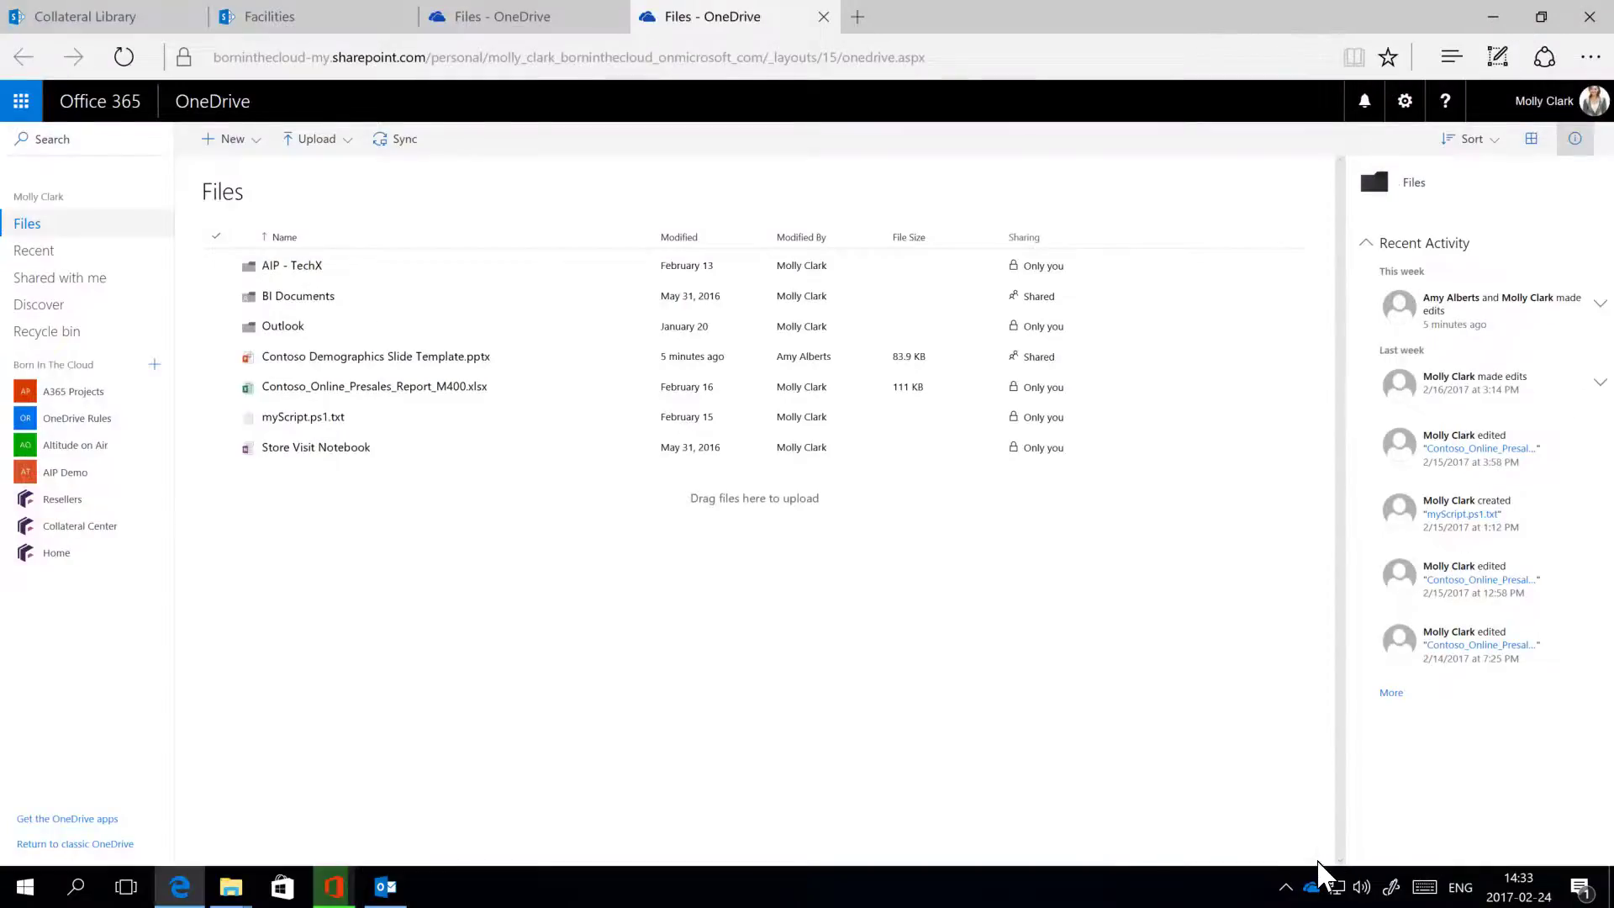
Step: Confirm OneDrive is up to date from the tray, open the synced Born In The Cloud folder, then close it
click(1313, 888)
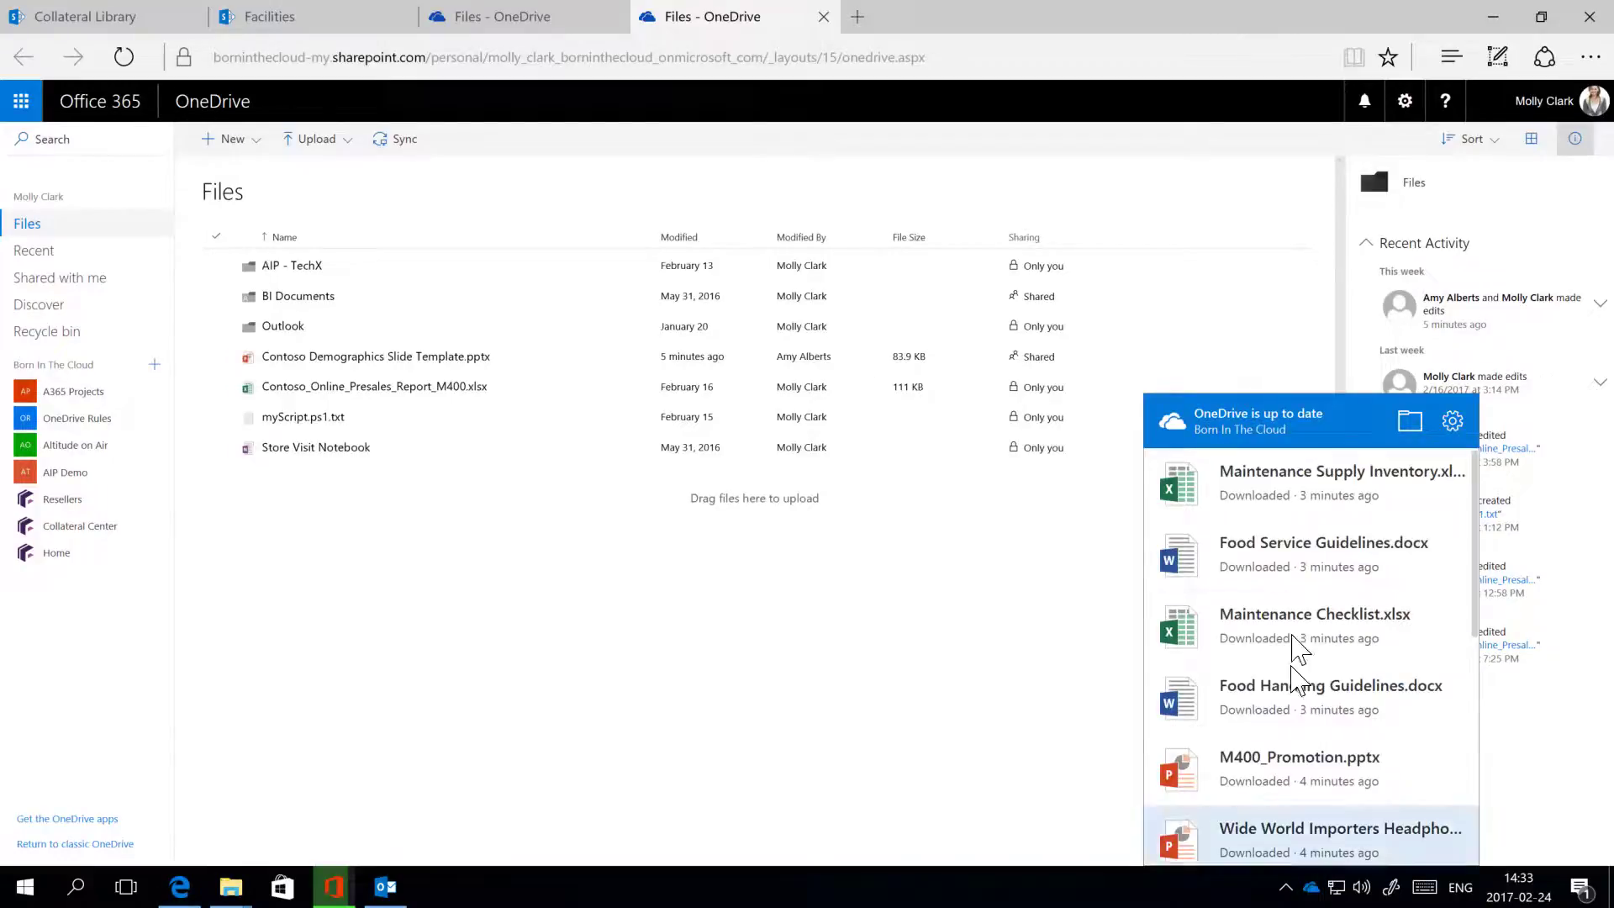
drag(1480, 570, 1489, 833)
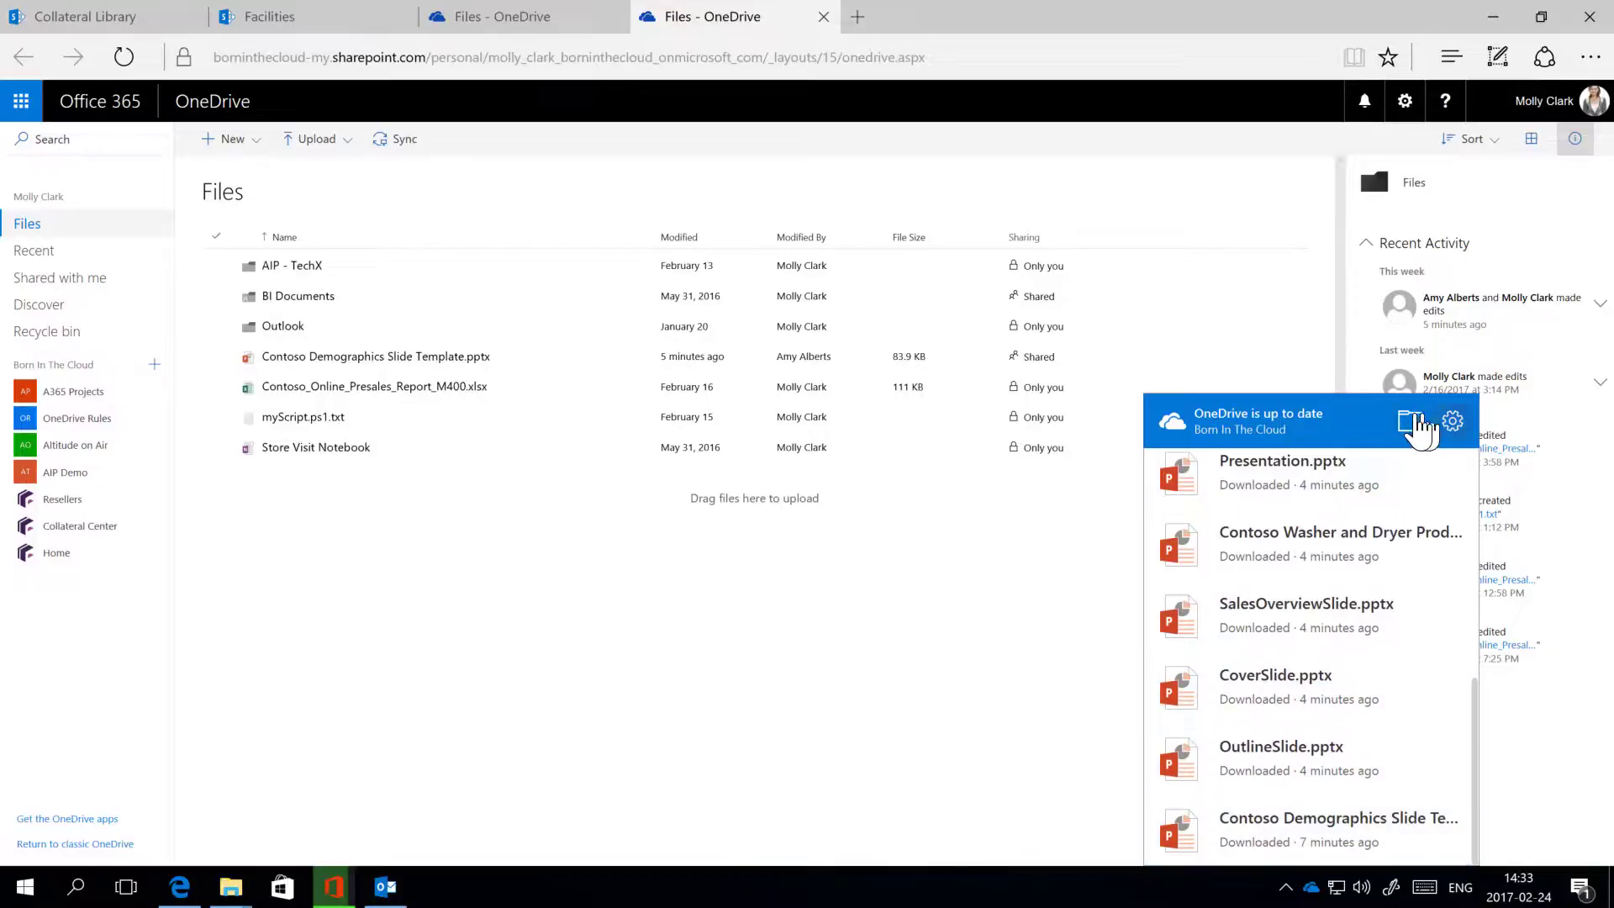
click(1410, 421)
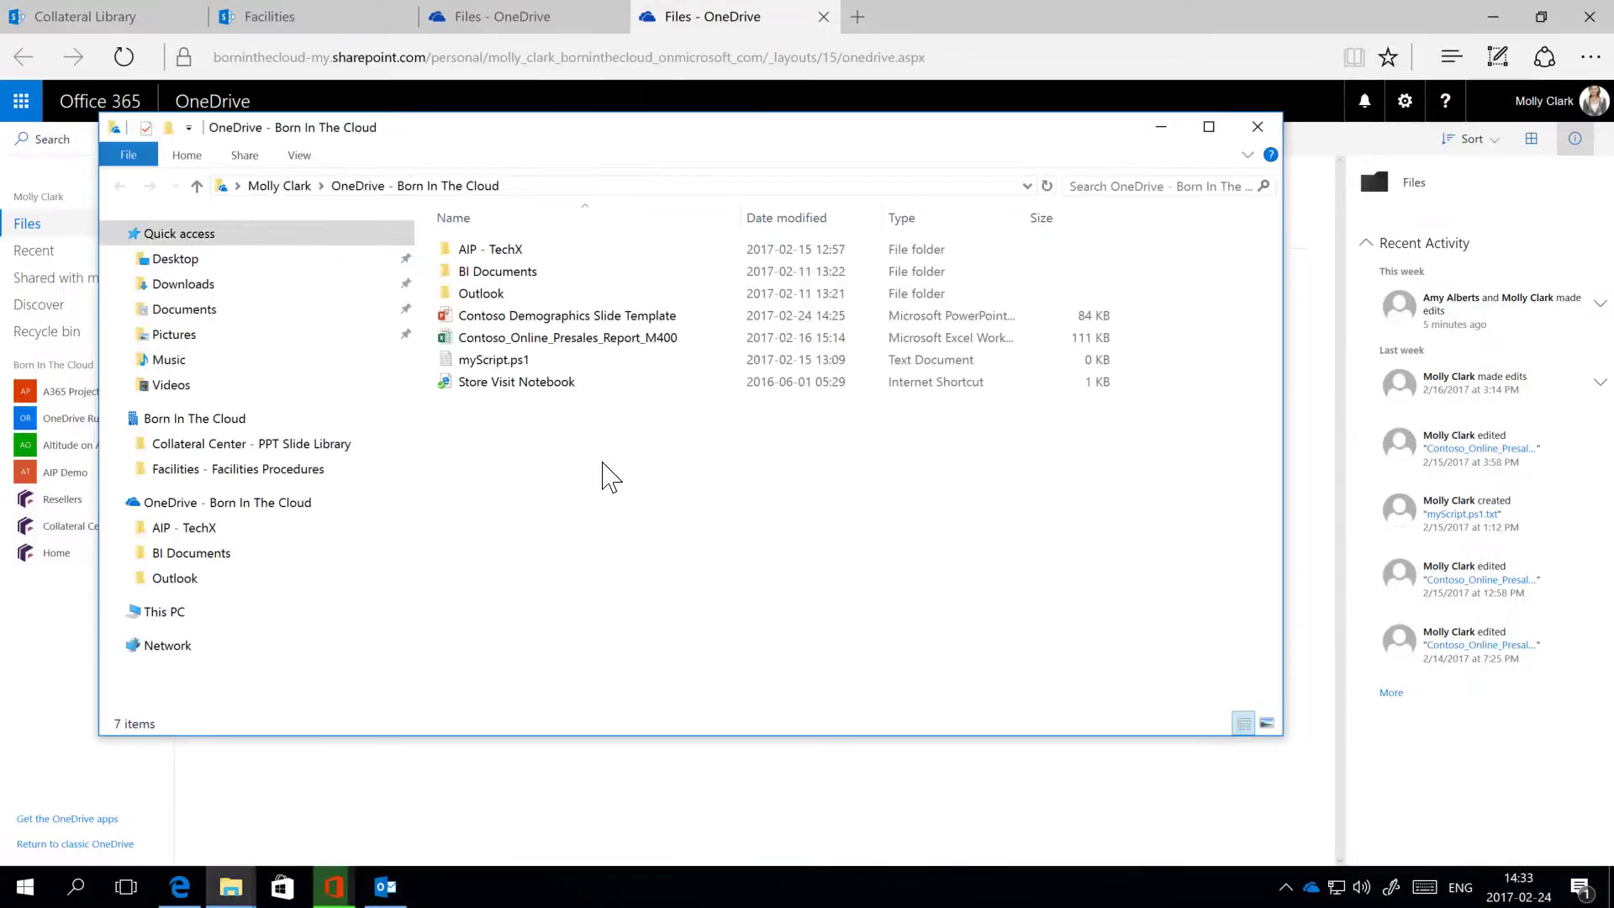
click(1257, 128)
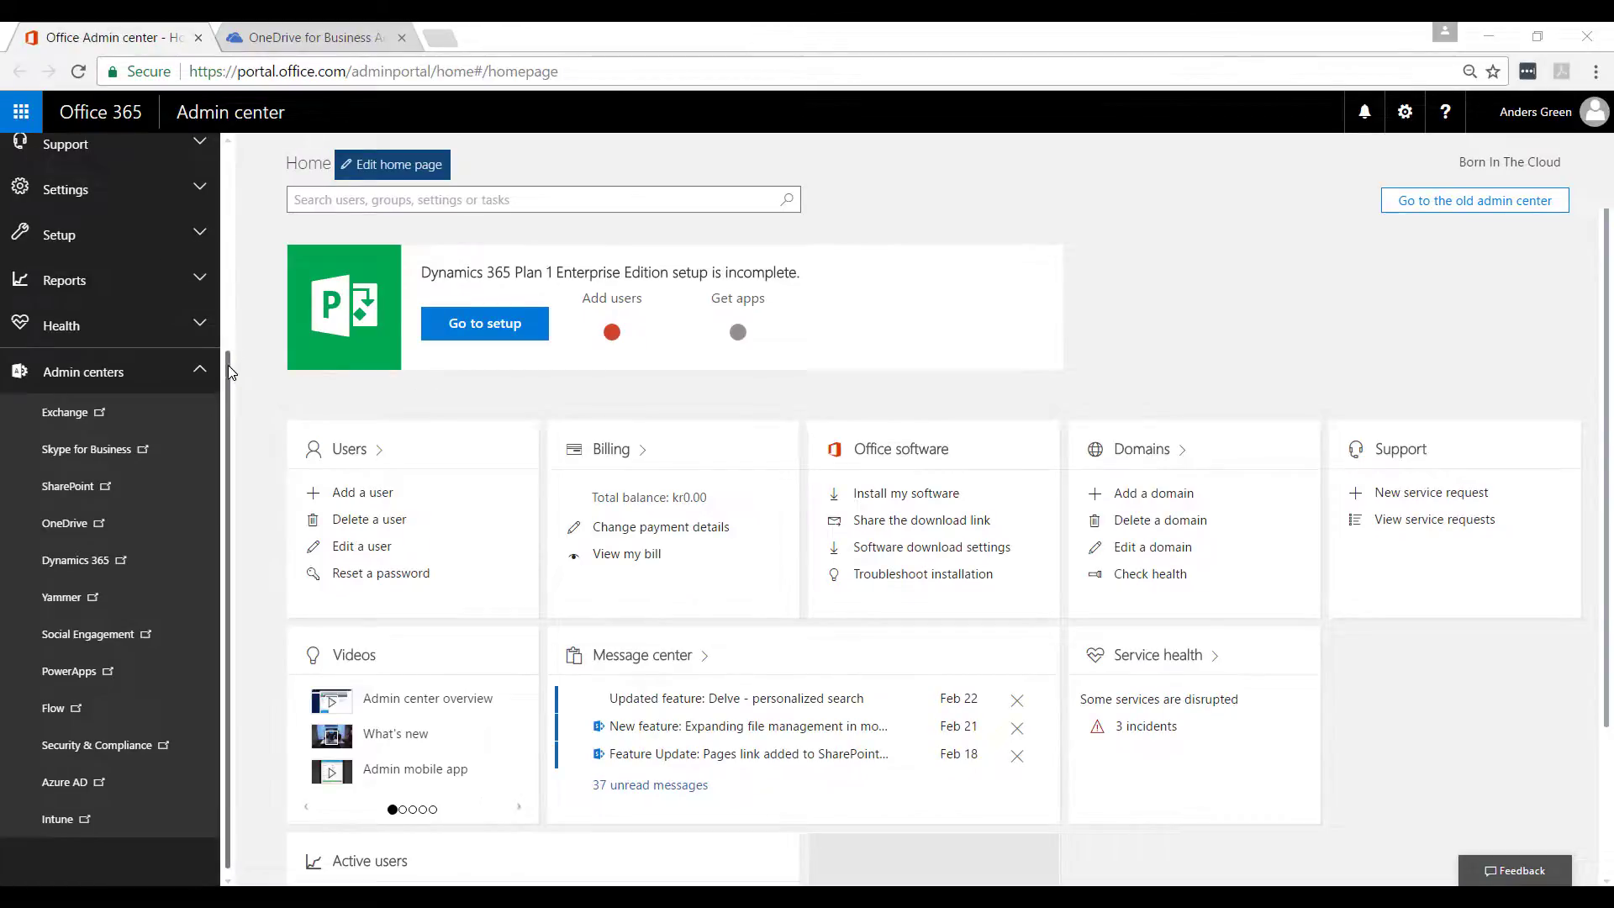
Step: Go to the Sharing page of the OneDrive admin center
drag(228, 365, 244, 424)
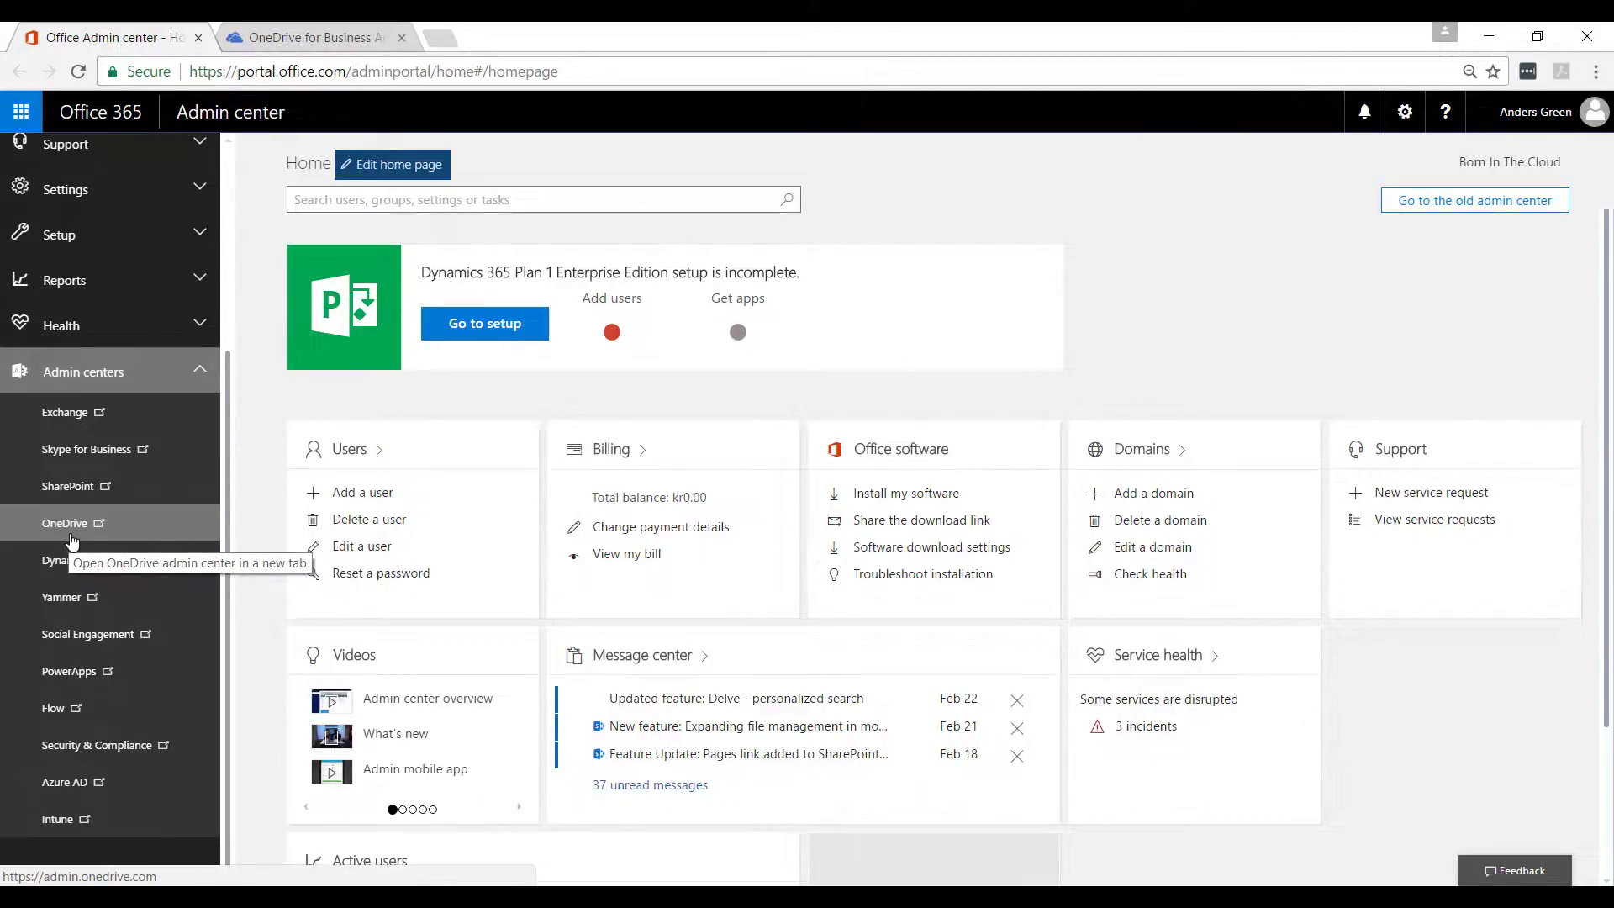
click(325, 37)
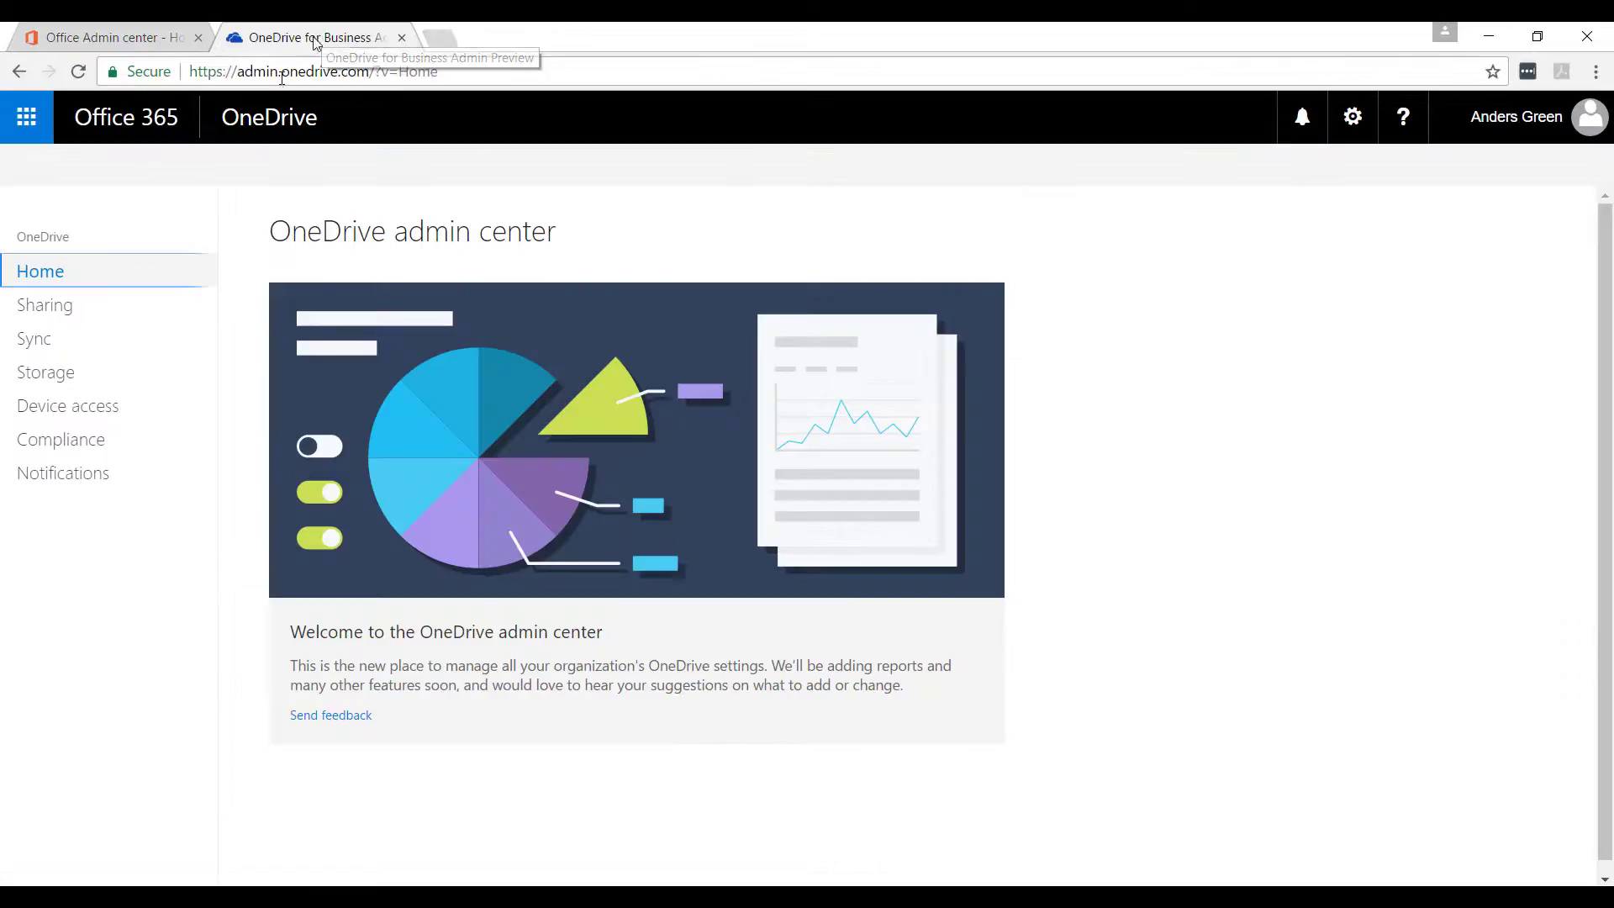
click(48, 305)
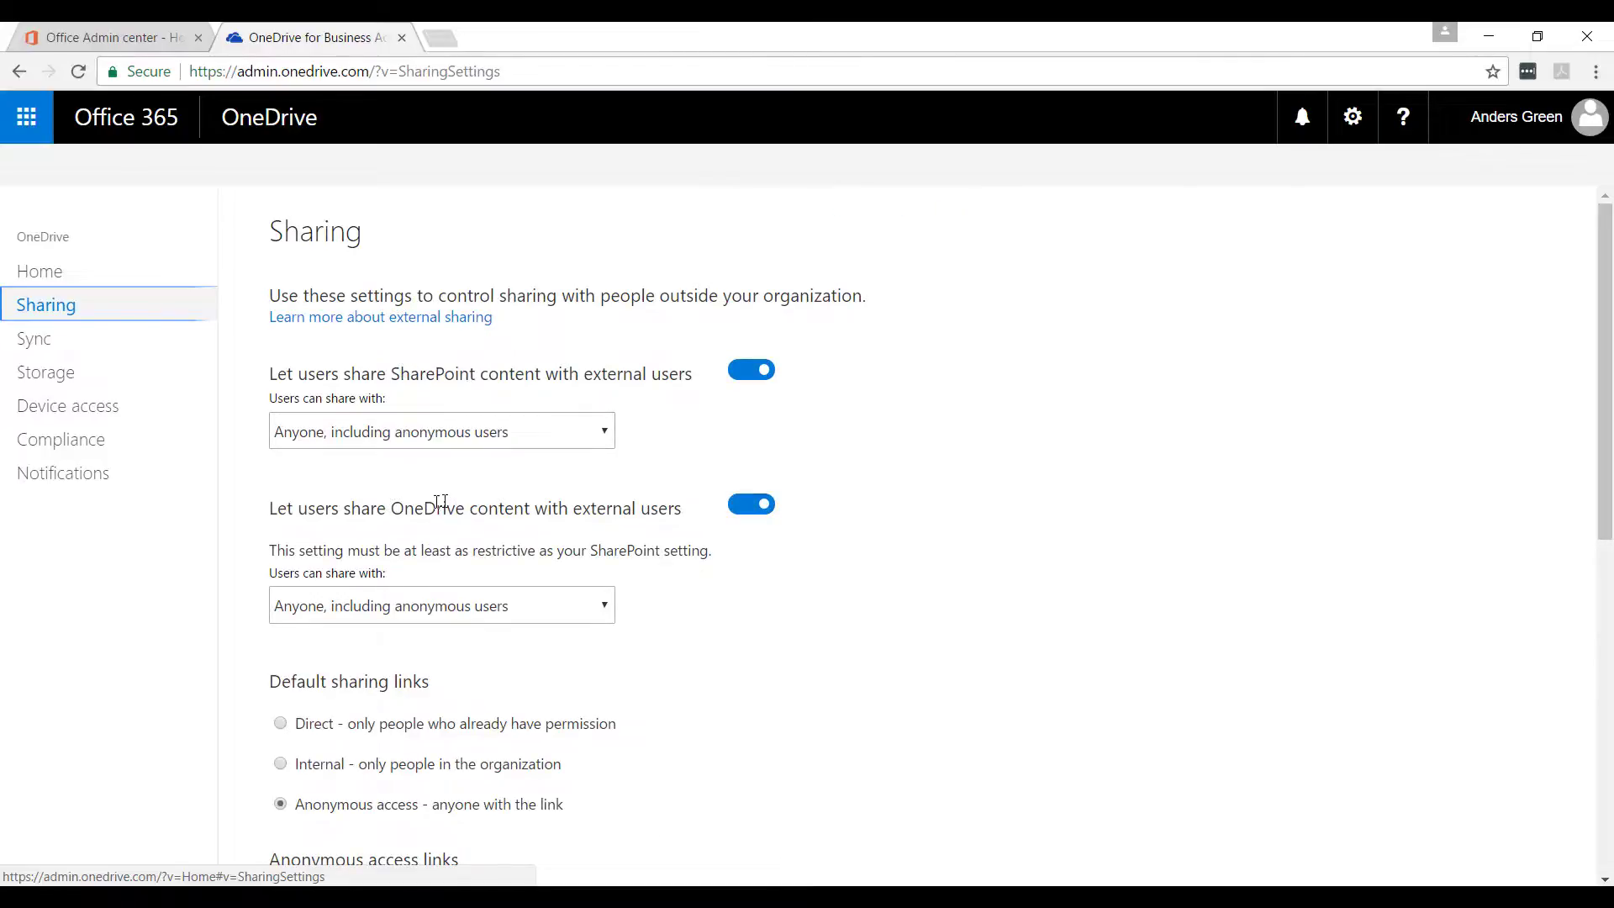
Step: Keep sharing at Anyone, make Internal the default link type, then view sync and storage settings
click(504, 437)
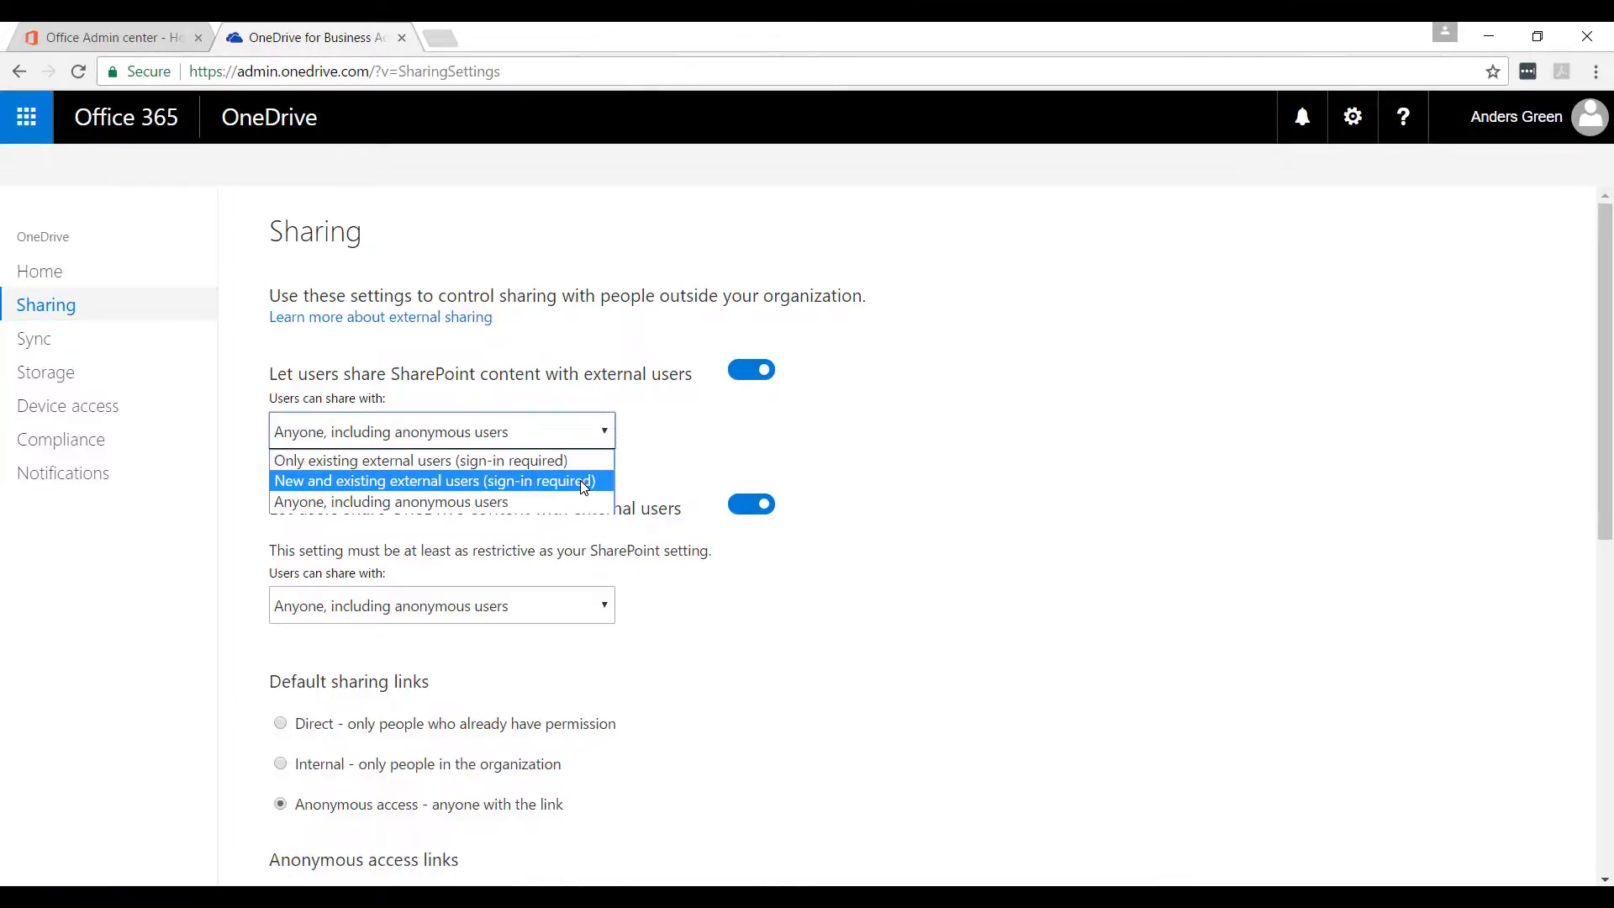
click(666, 452)
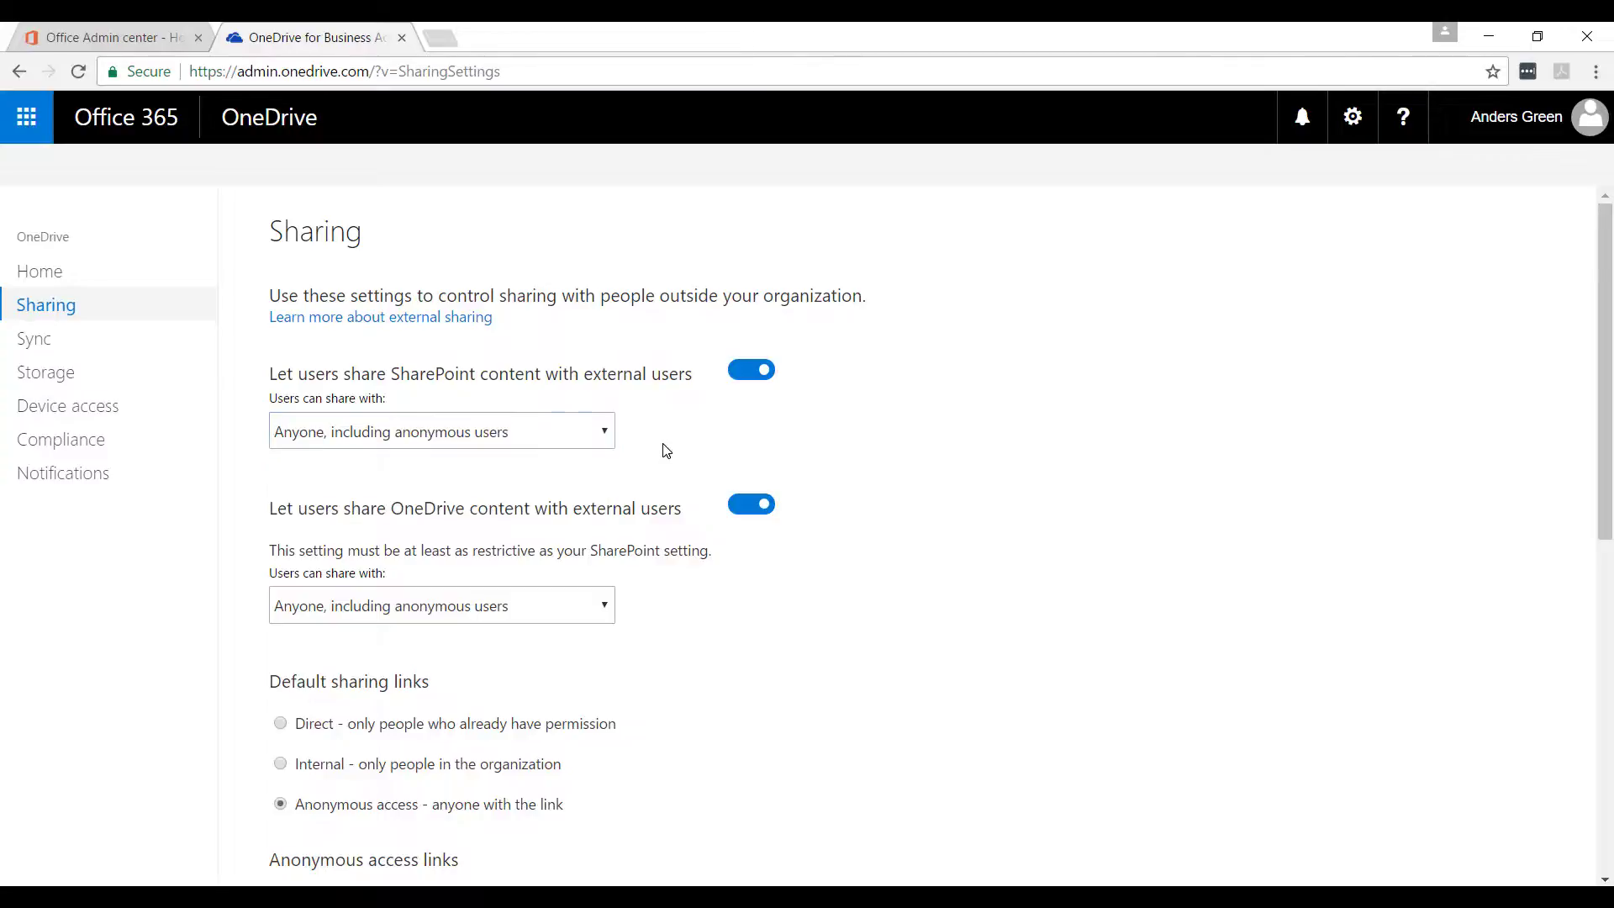
scroll(731, 614, down, 3)
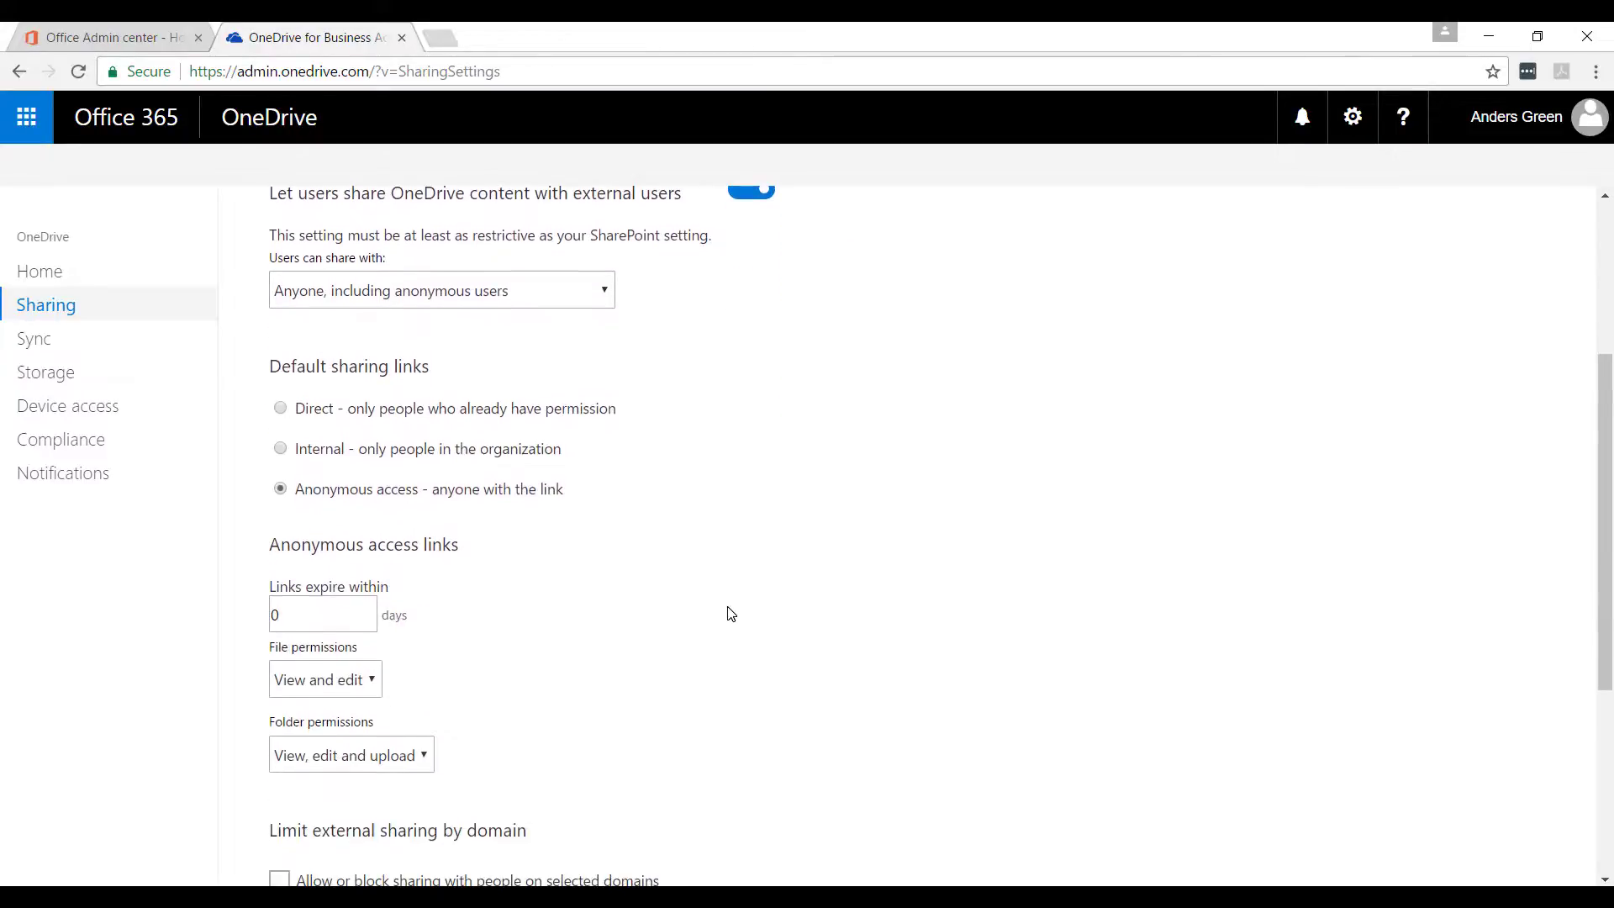
click(281, 449)
scroll(517, 626, down, 3)
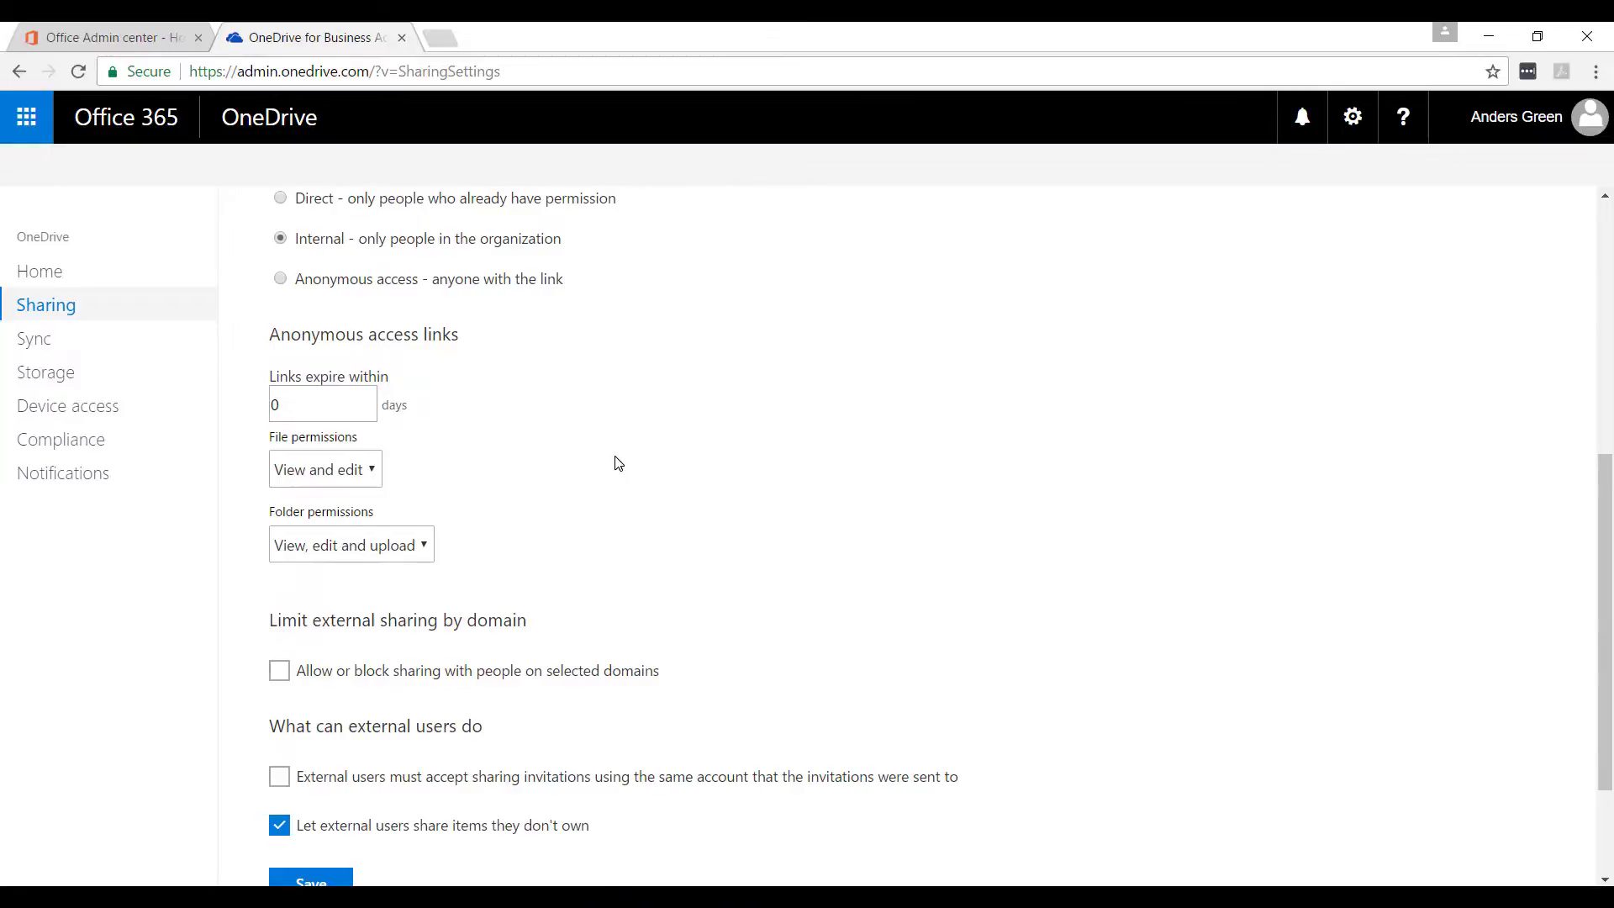
click(41, 345)
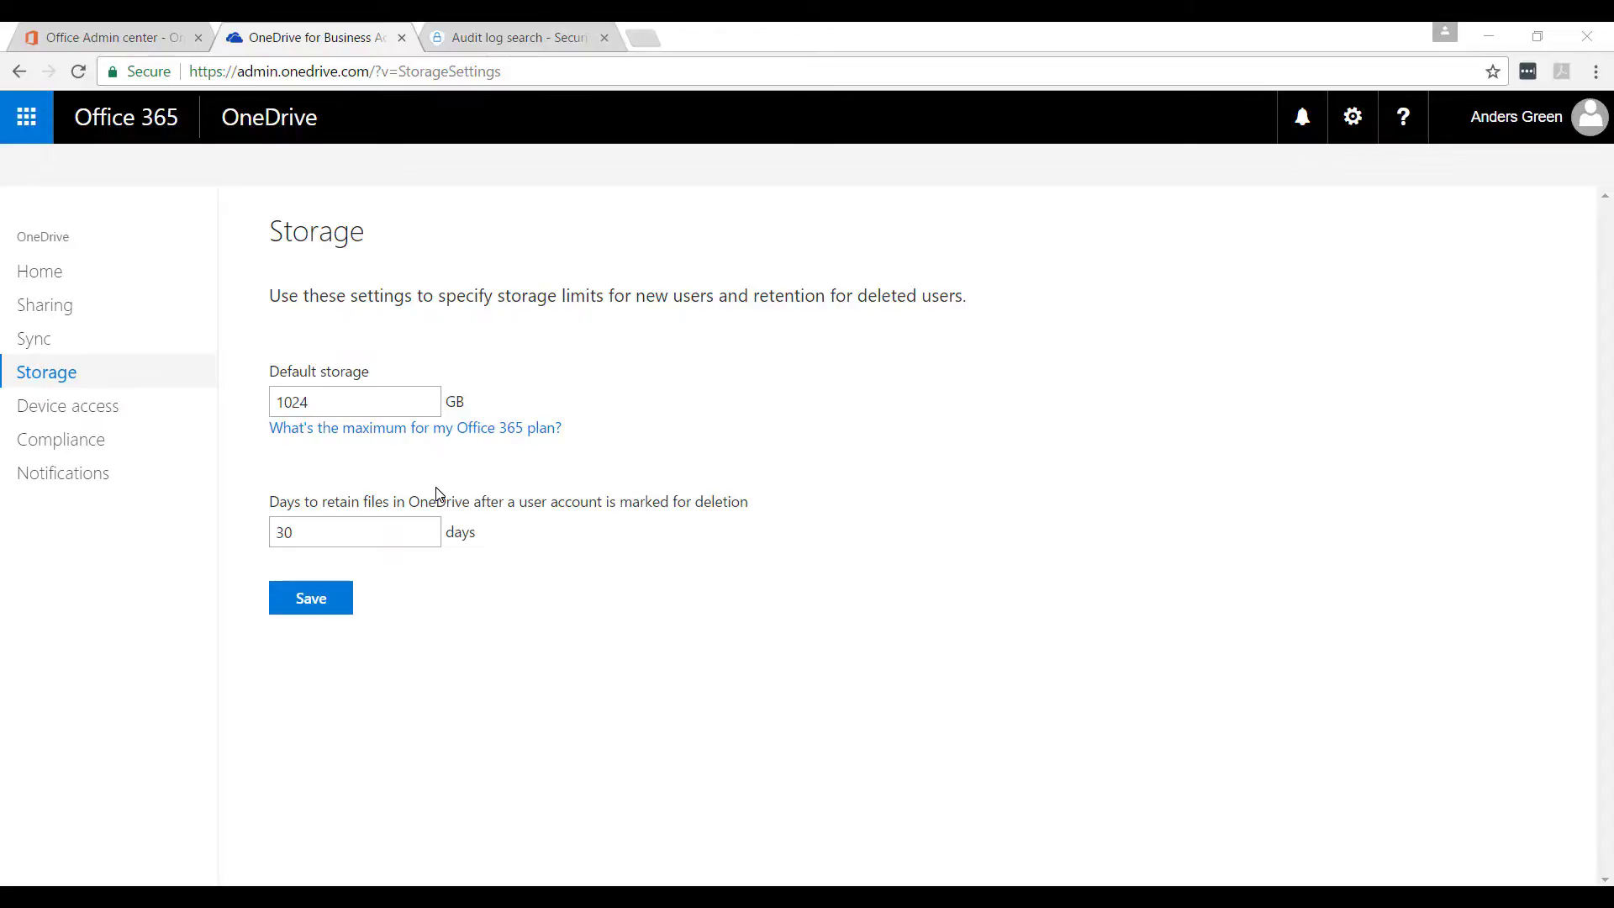
Step: Look over the Device access mobile app management policy options, then show the Compliance page
click(112, 407)
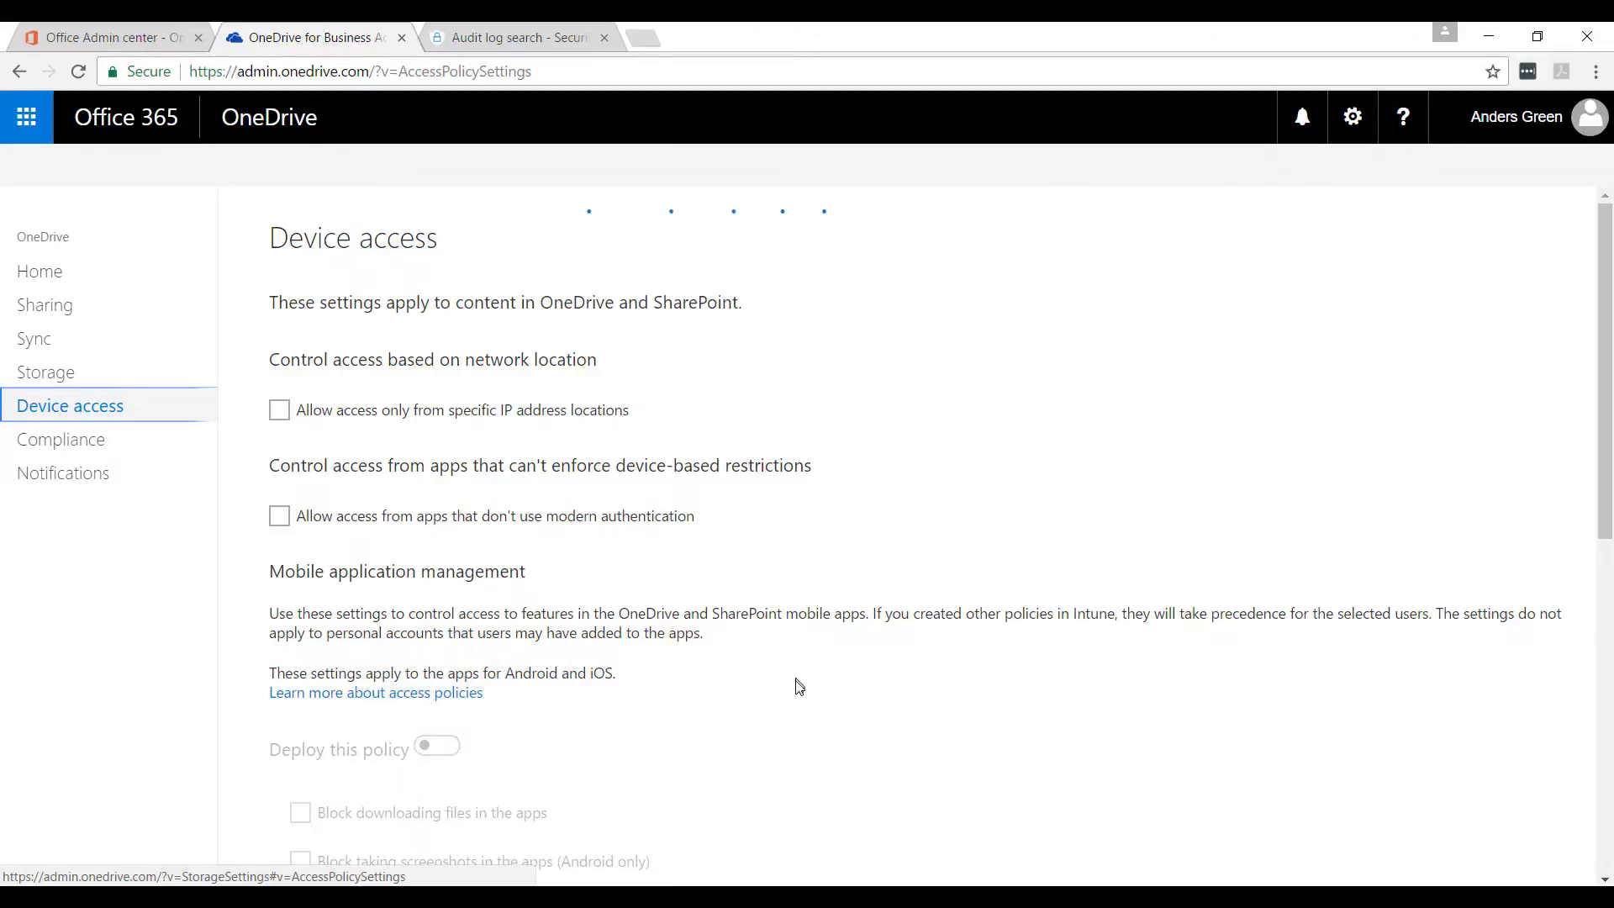
scroll(797, 686, down, 4)
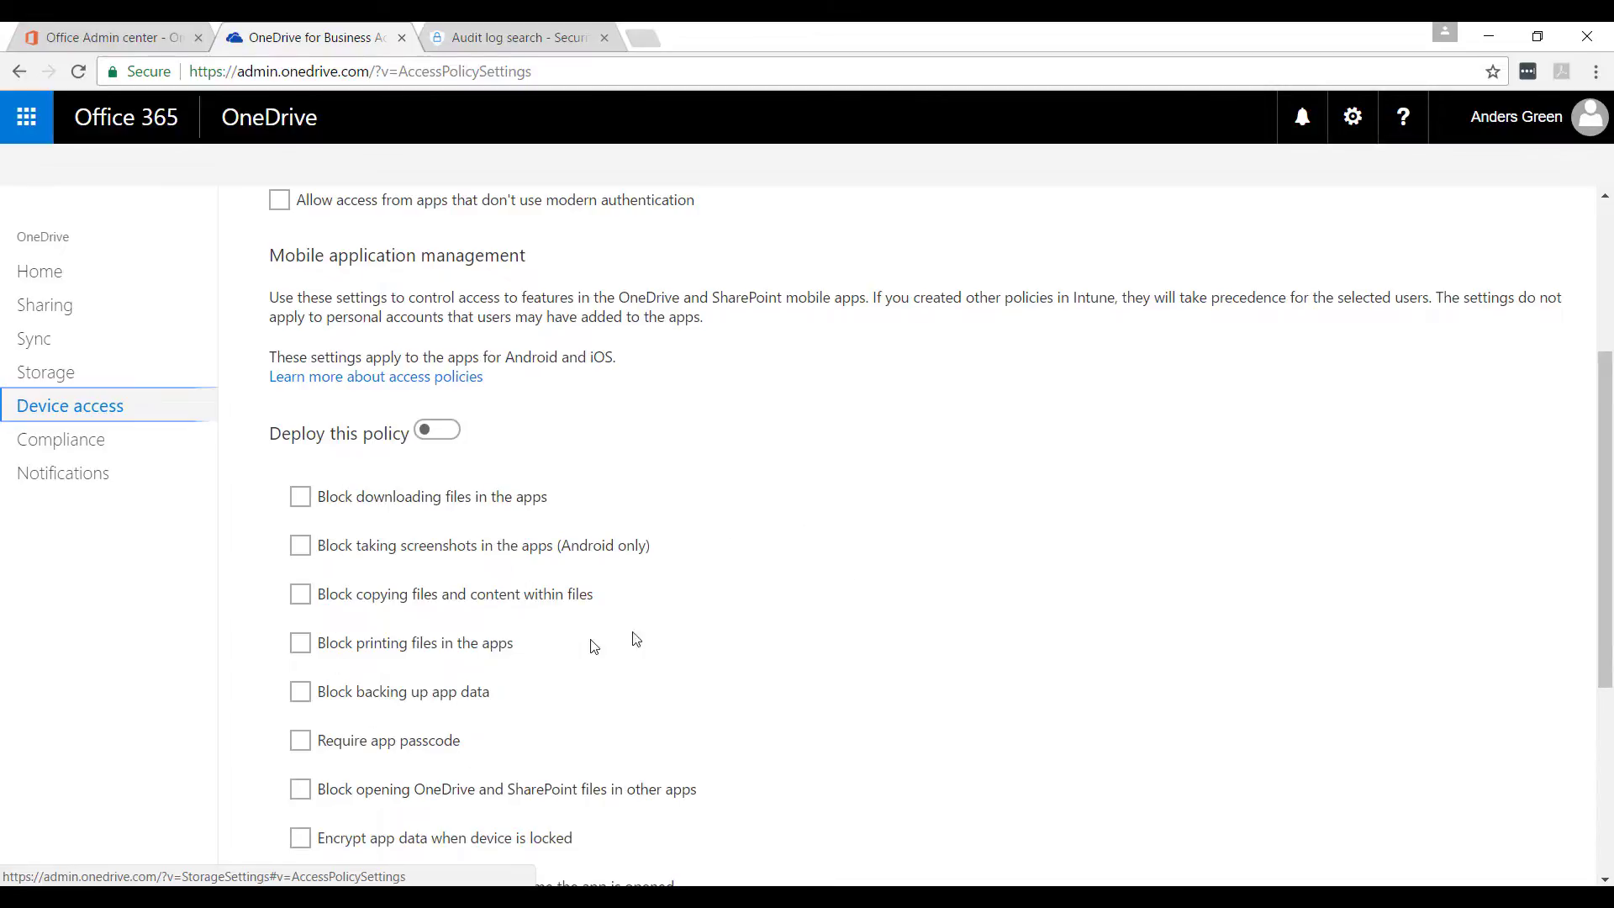
click(97, 452)
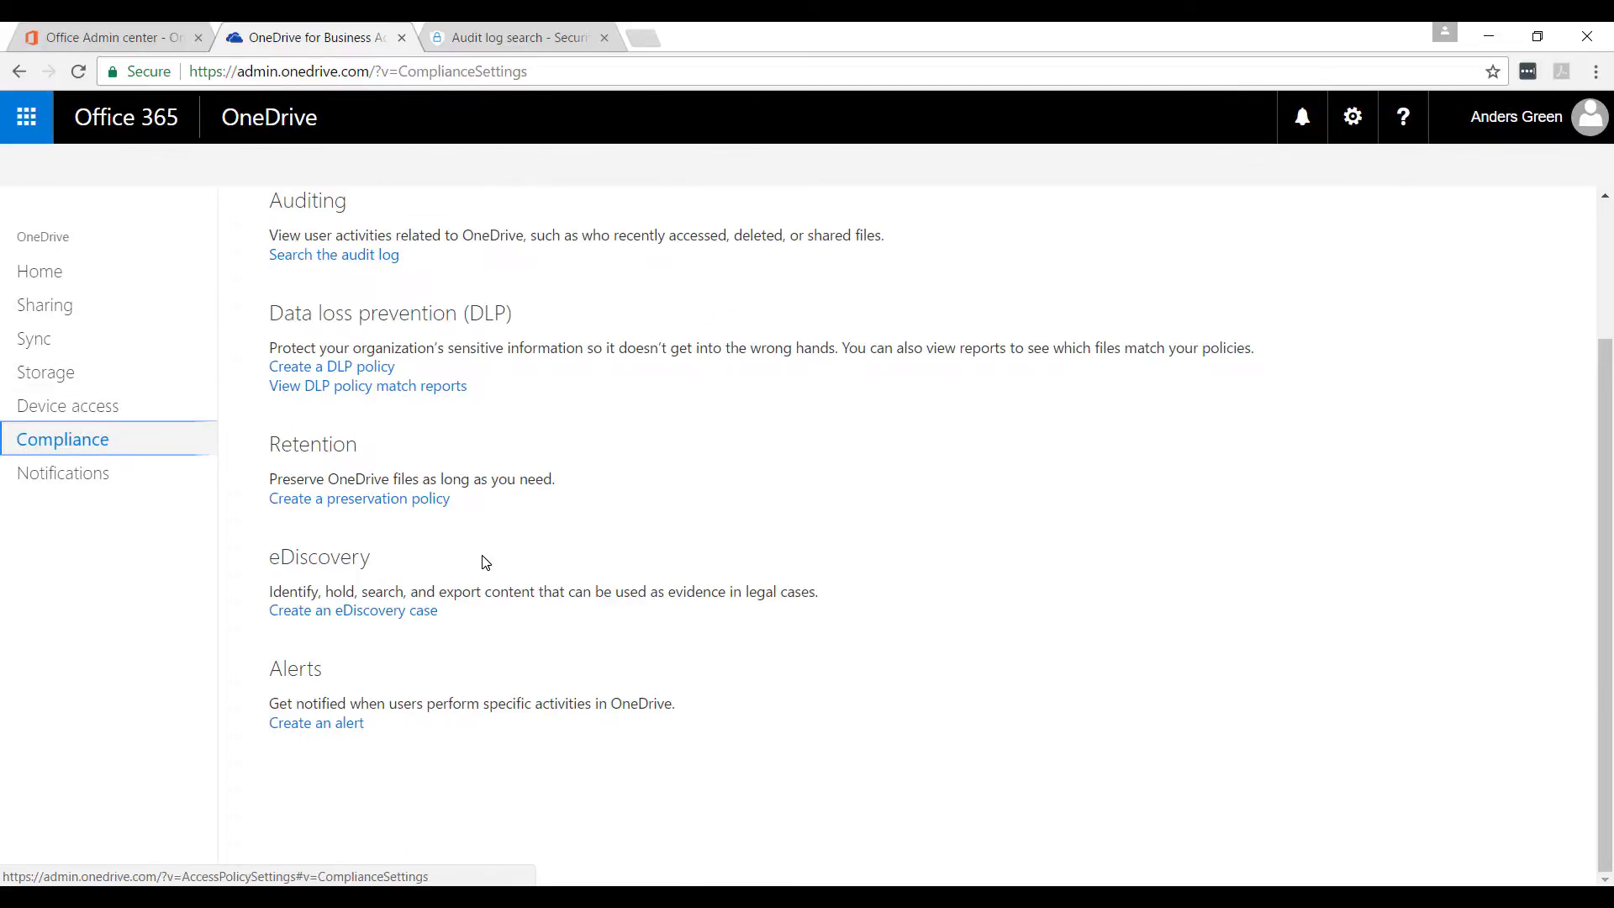
Step: Check the audit log search, return to the OneDrive admin tab, and show the Notifications settings
click(341, 263)
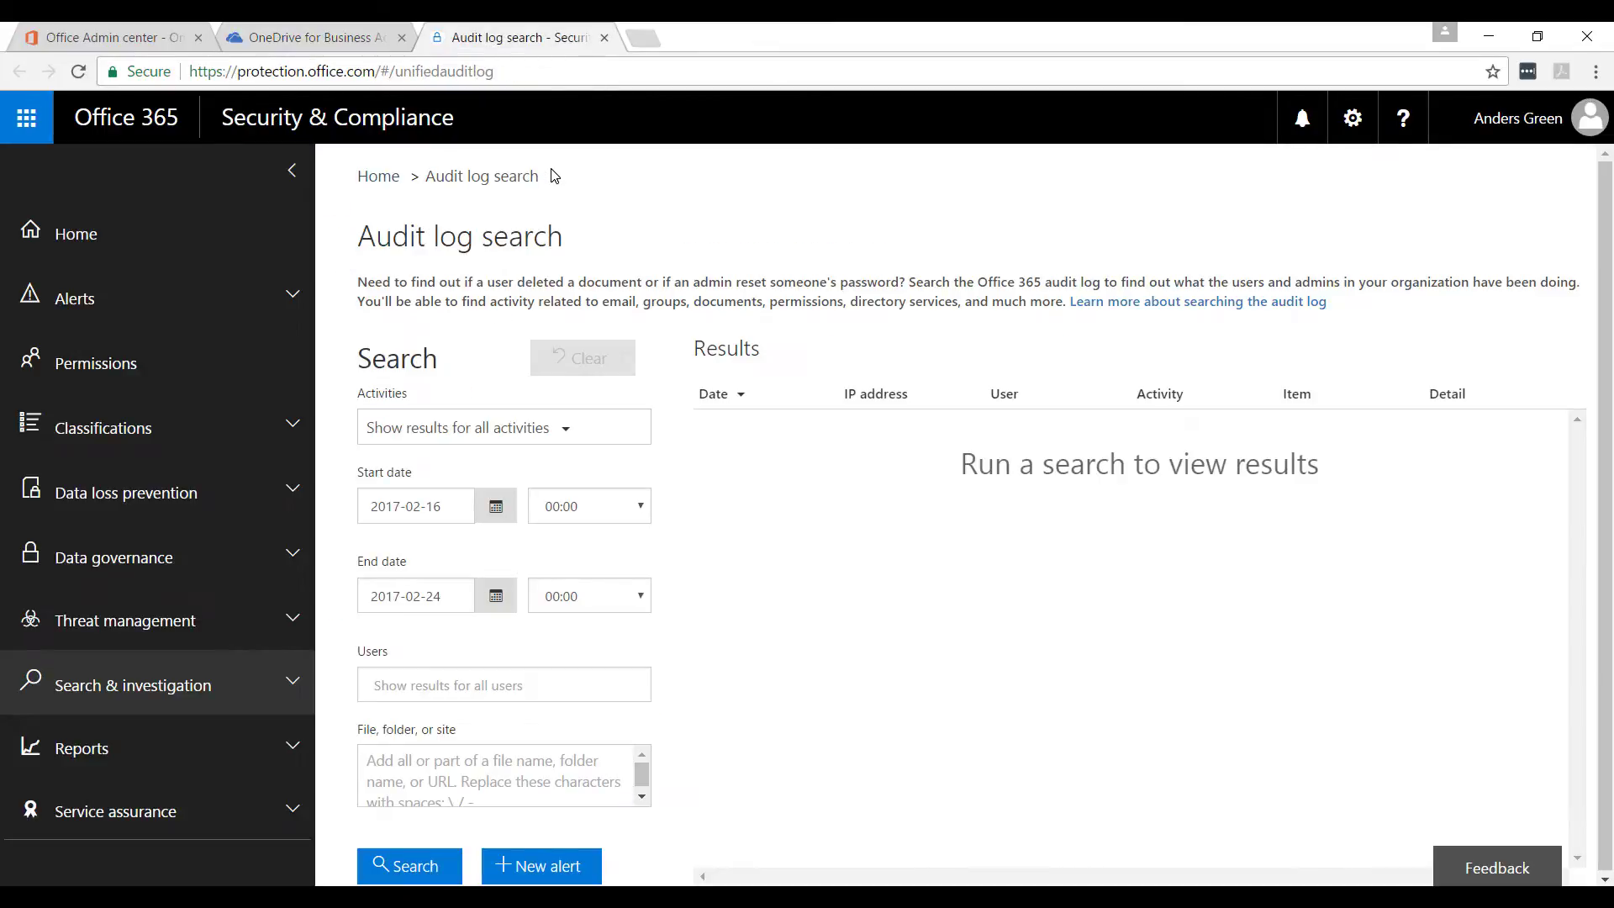
click(337, 37)
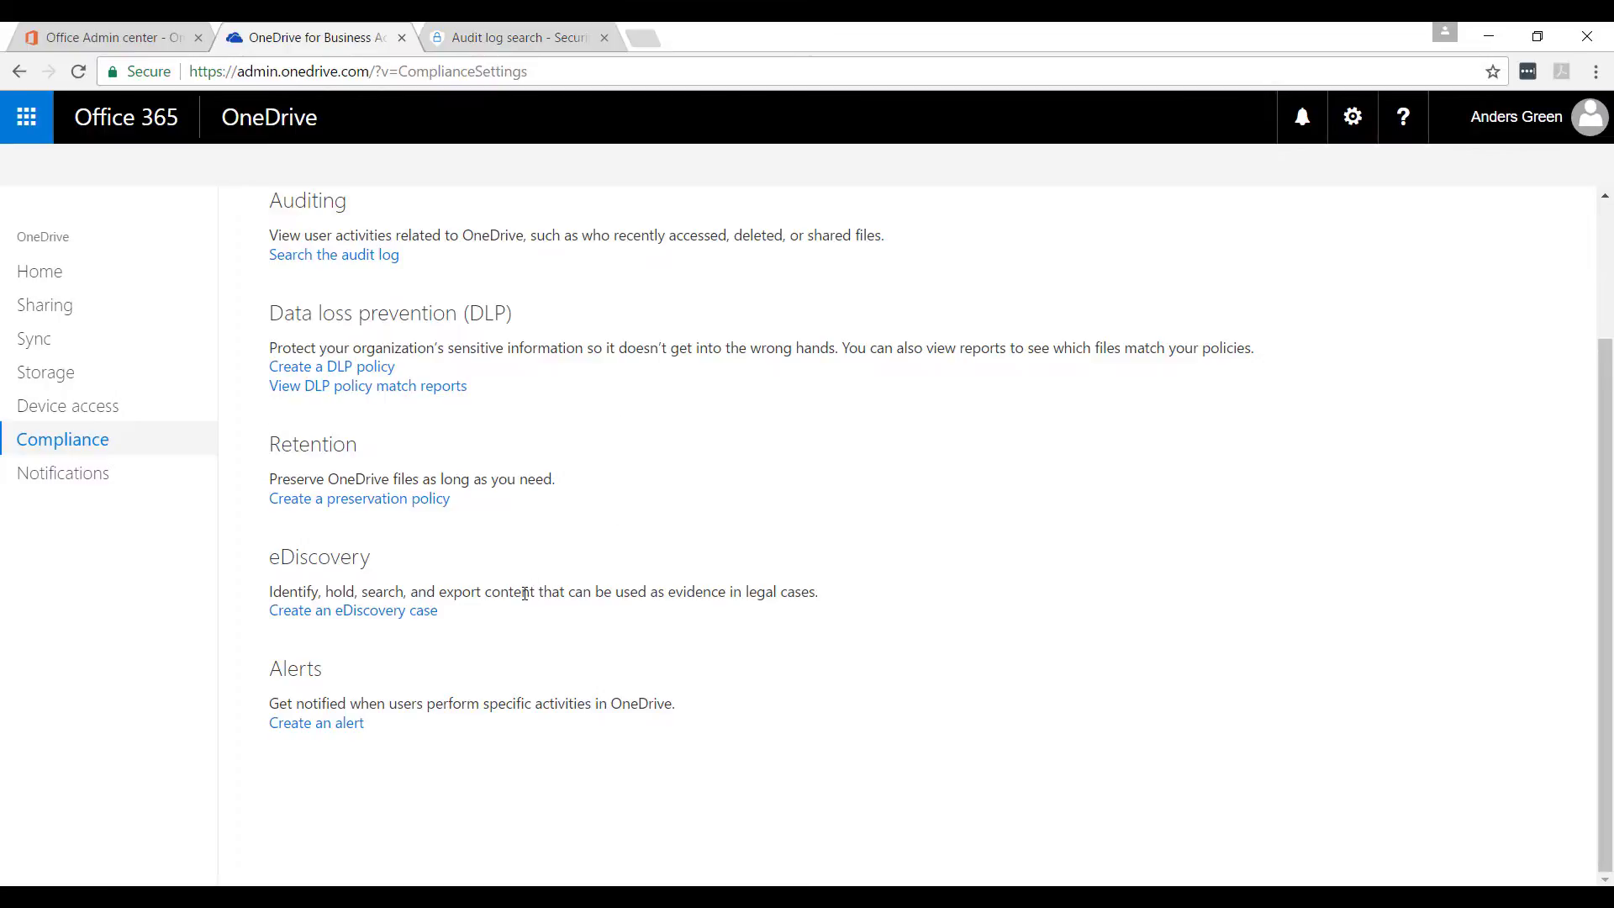
click(45, 480)
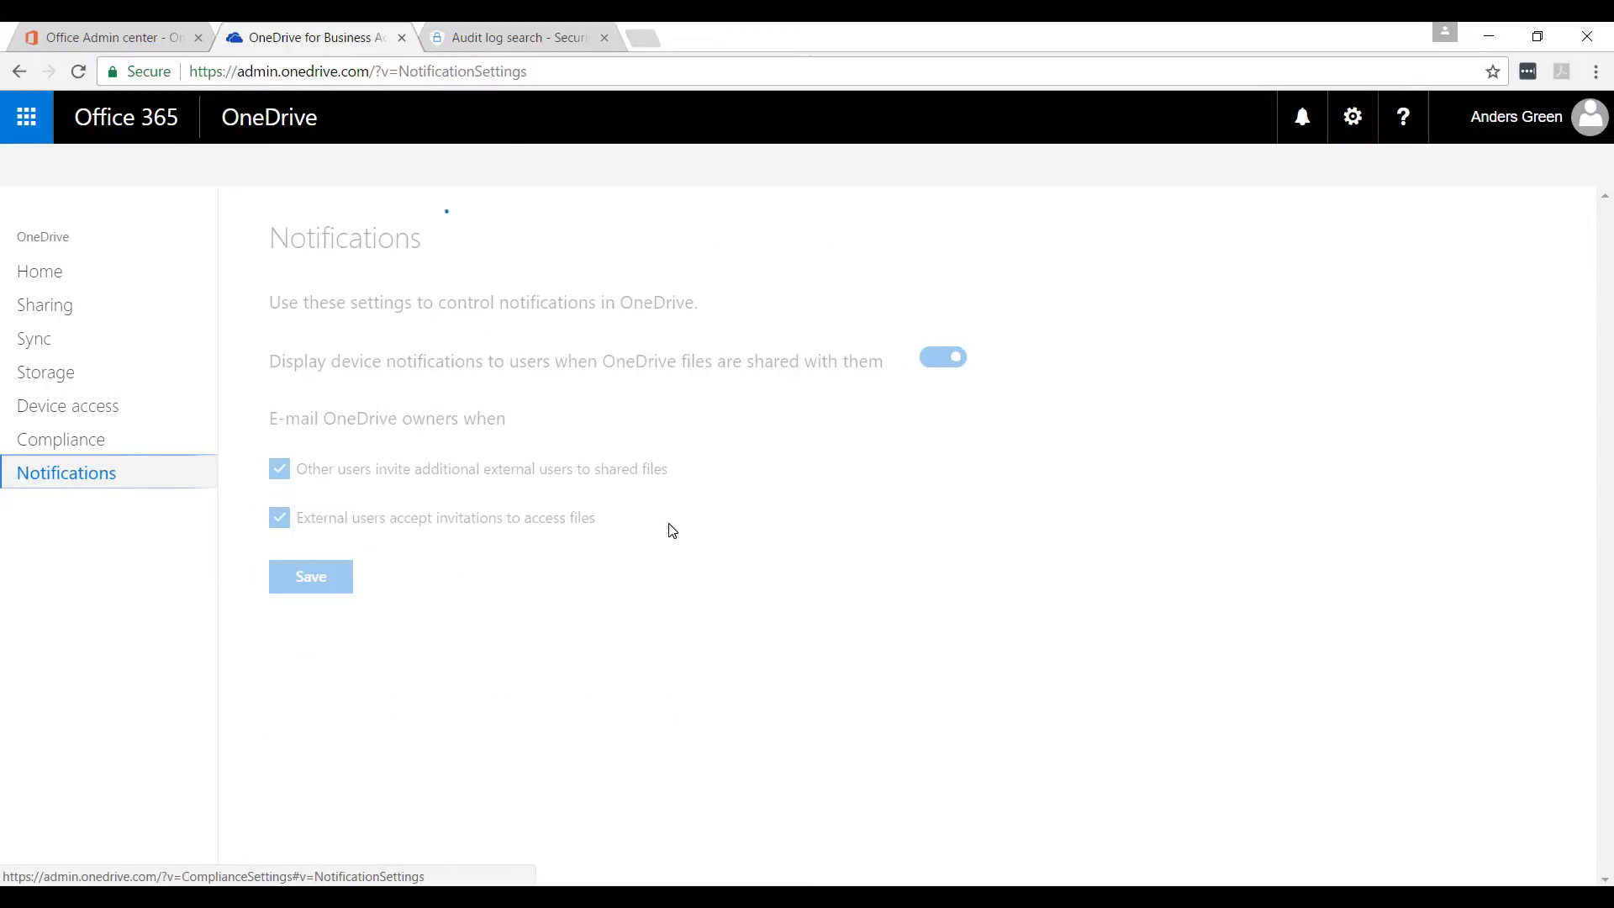